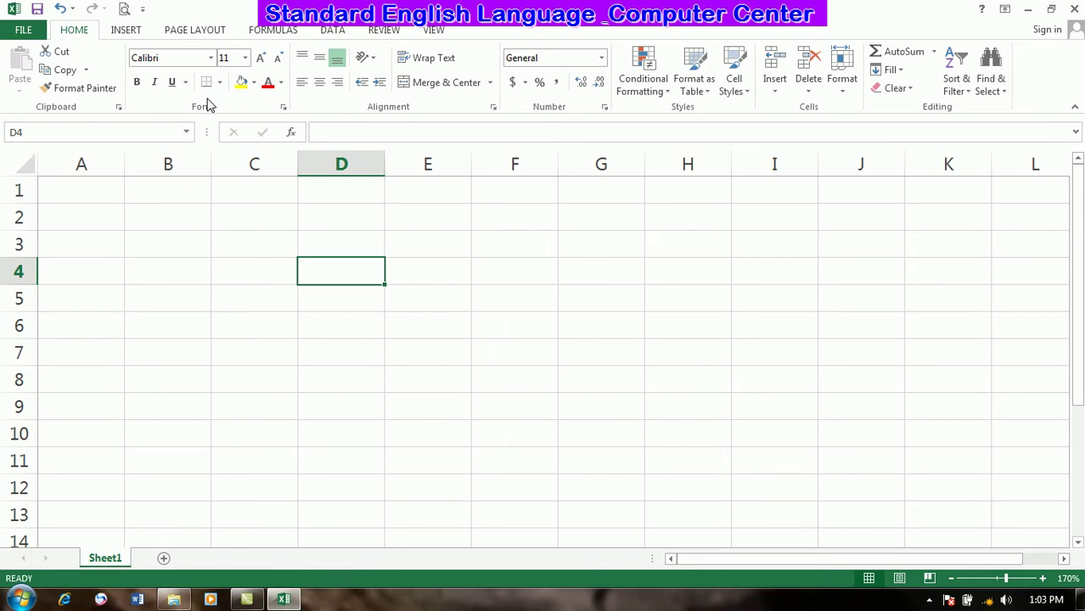
Enter the column headers name, job and salary in cells A1 to C1
left_click(121, 183)
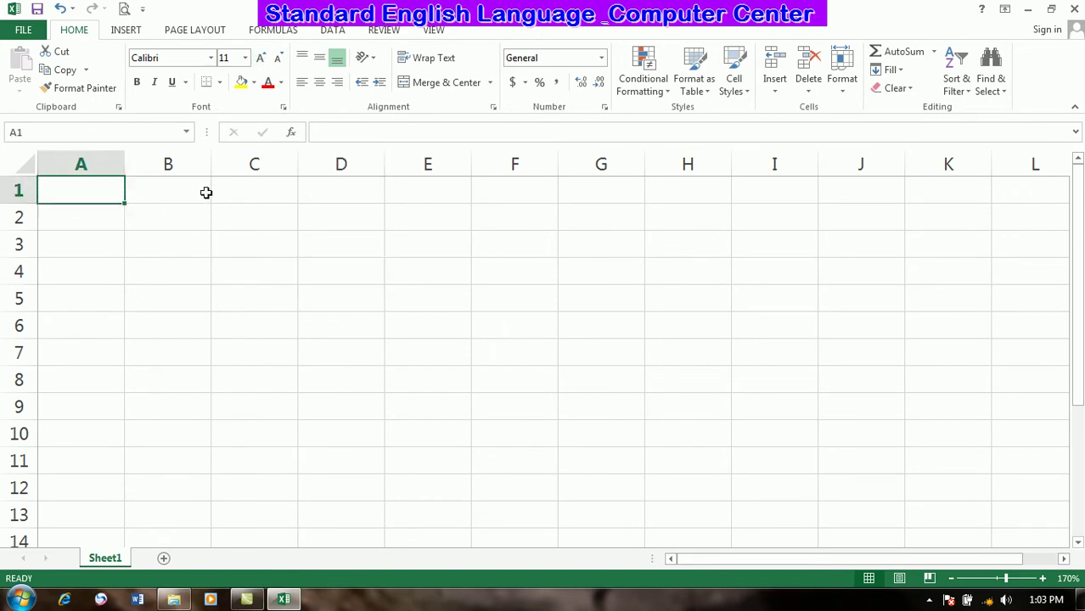
type("name")
key("Tab")
type("job")
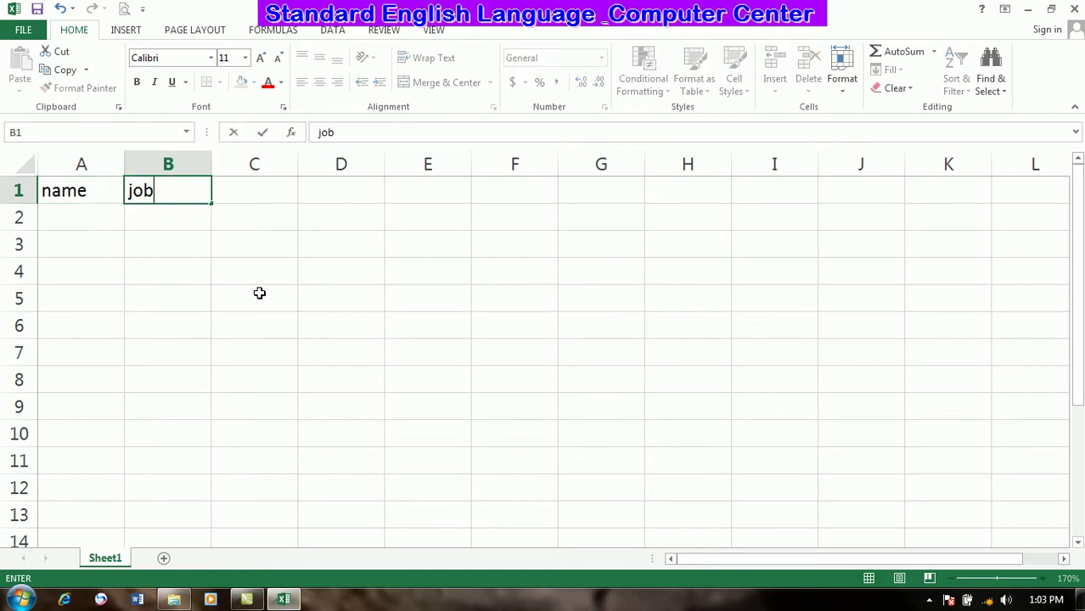
key("Tab")
type("salary")
key("Tab")
type("over")
key("BackSpace")
key("BackSpace")
key("BackSpace")
key("Return")
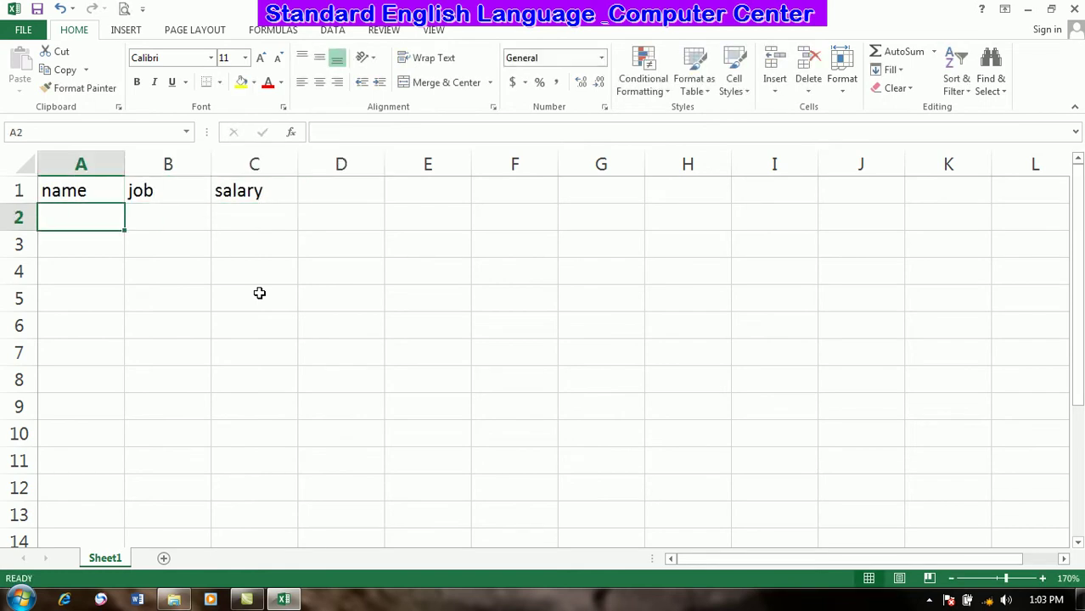
Fill every cell of the range A2:C11 with the text "table" in one entry
left_click_drag(111, 231, 278, 451)
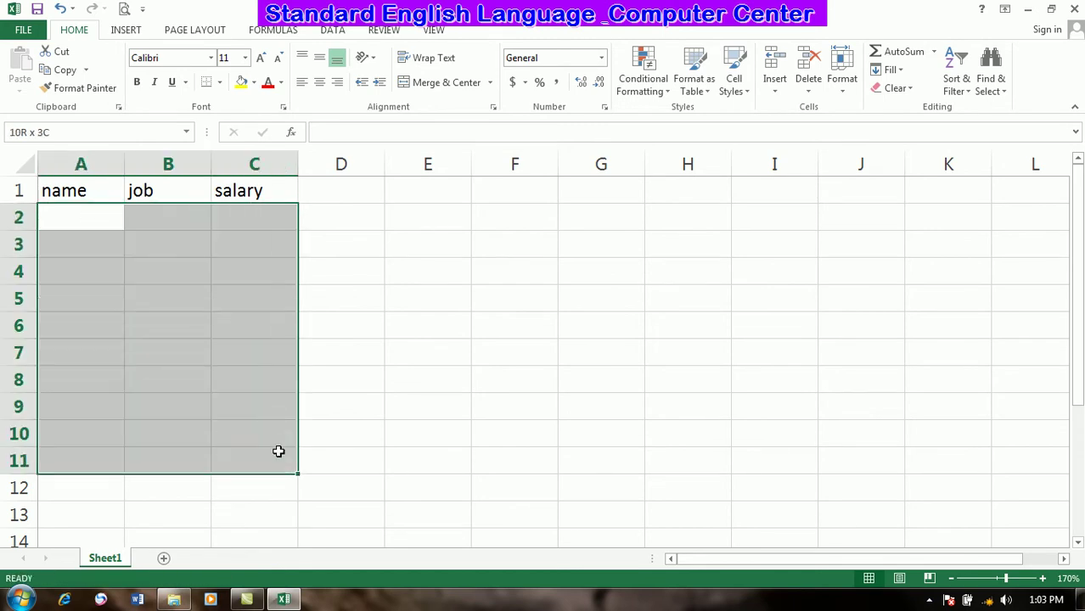
type("table")
key("ctrl+Return")
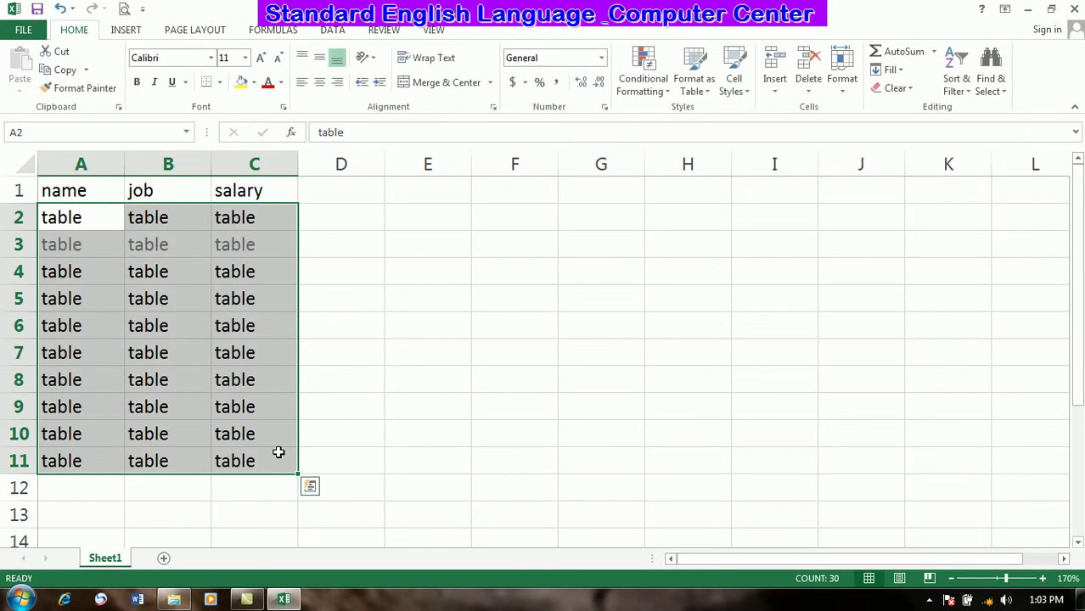
Make the headers in A1:C1 bold and set their font size to 12
left_click(145, 263)
left_click_drag(99, 188, 223, 192)
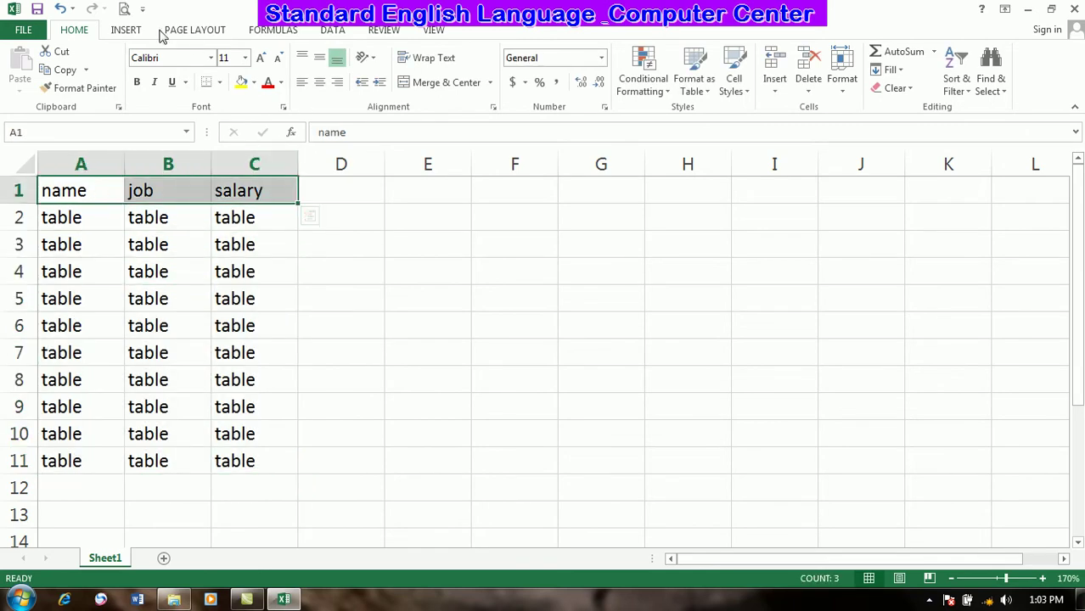
left_click(260, 57)
left_click(261, 57)
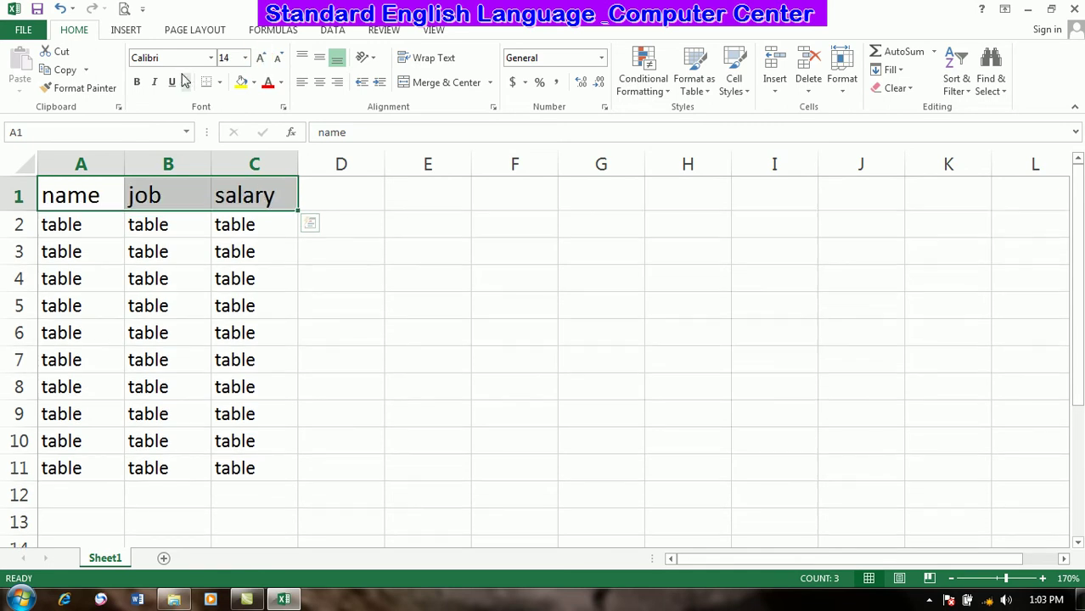
left_click(137, 81)
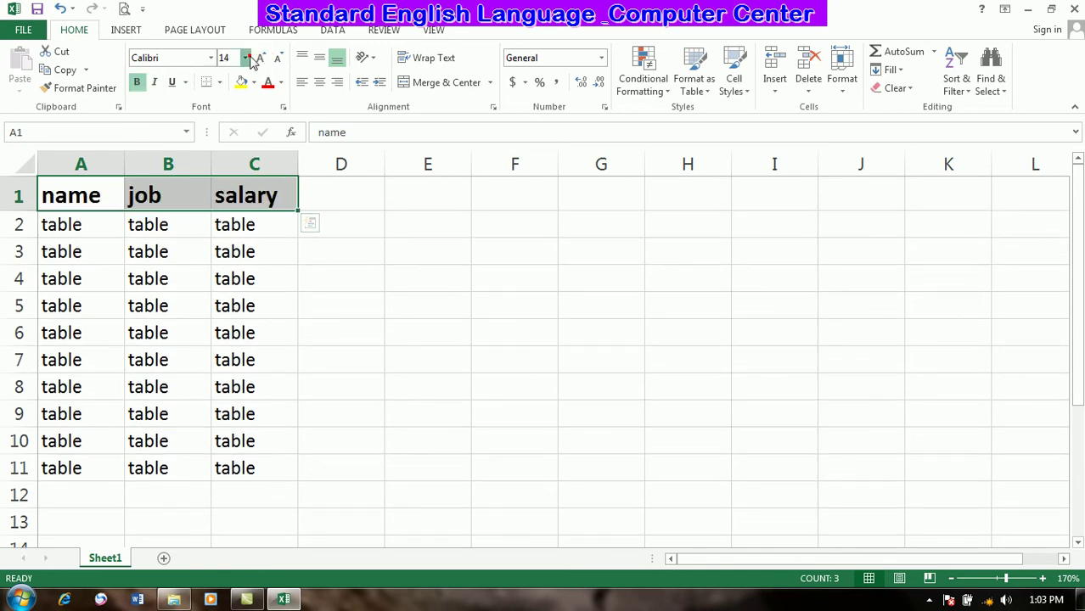
left_click(245, 57)
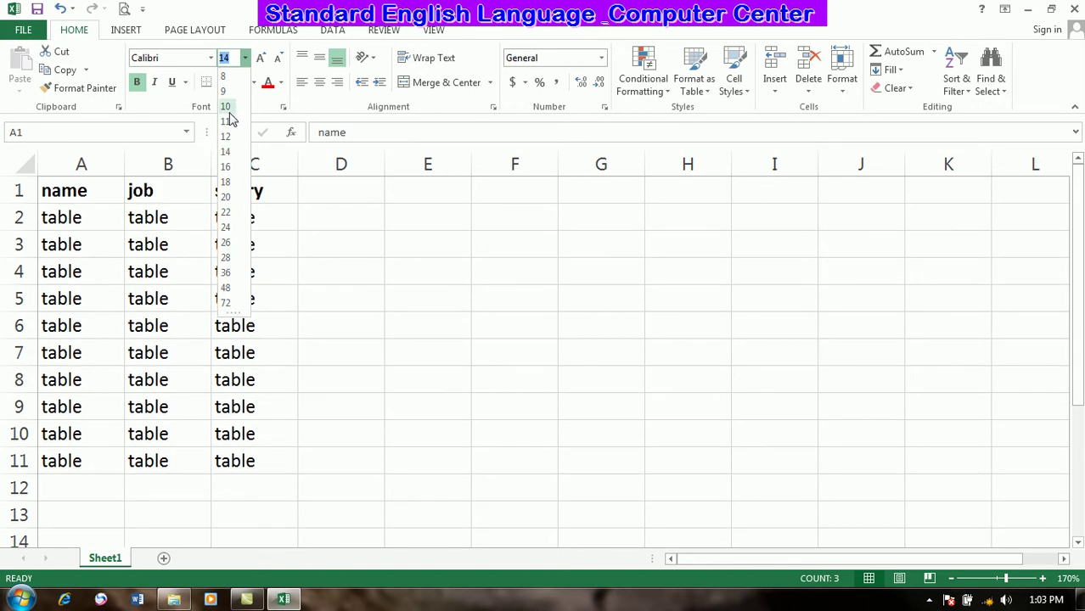
left_click(226, 135)
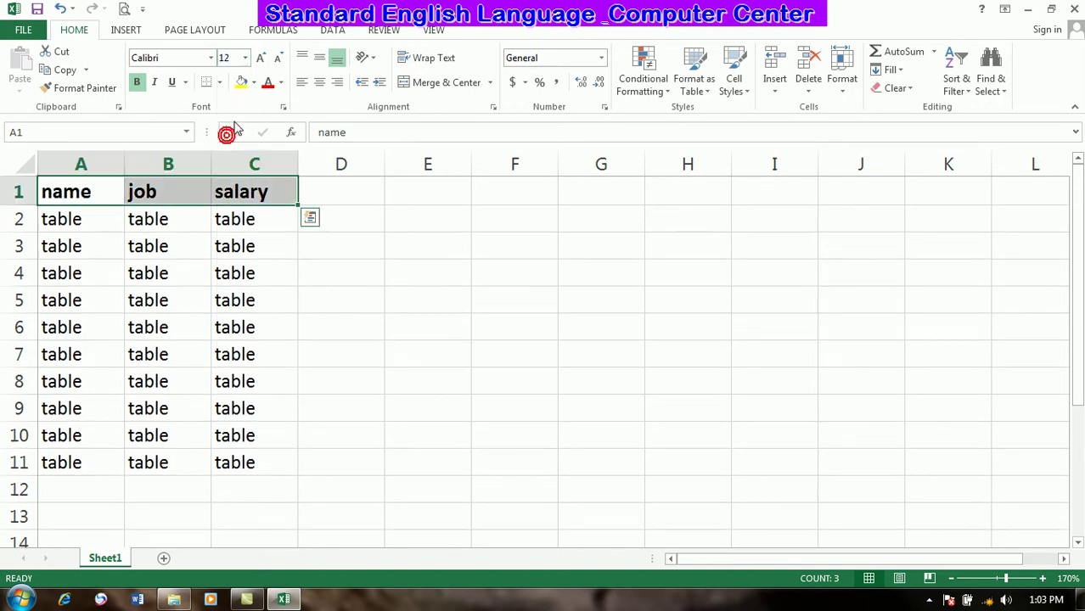
Change the font of the headers in A1:C1 to Bodoni MT Black
left_click(211, 58)
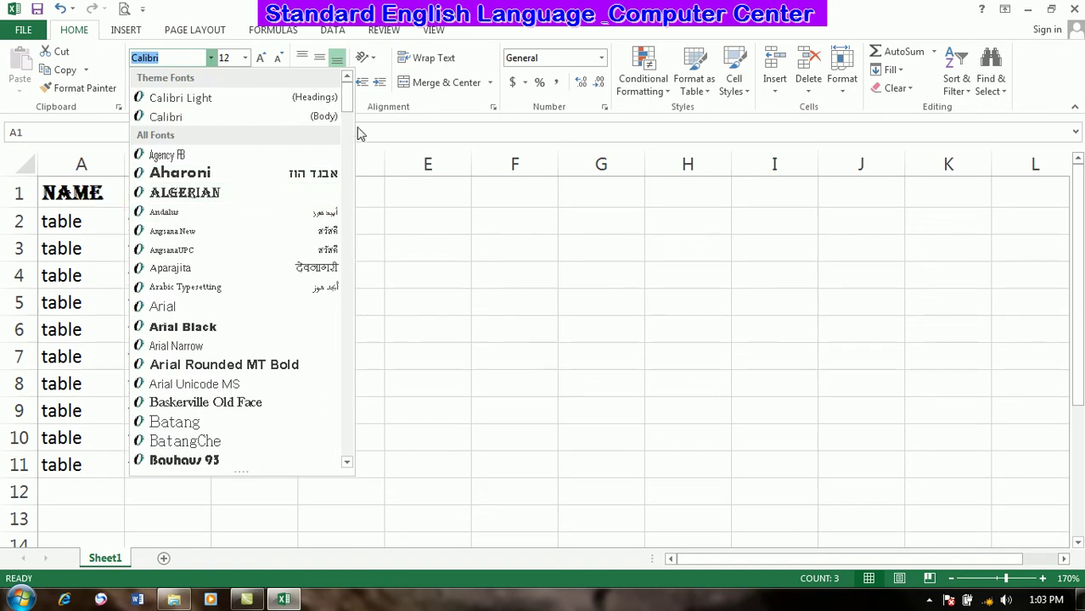
left_click_drag(349, 106, 349, 138)
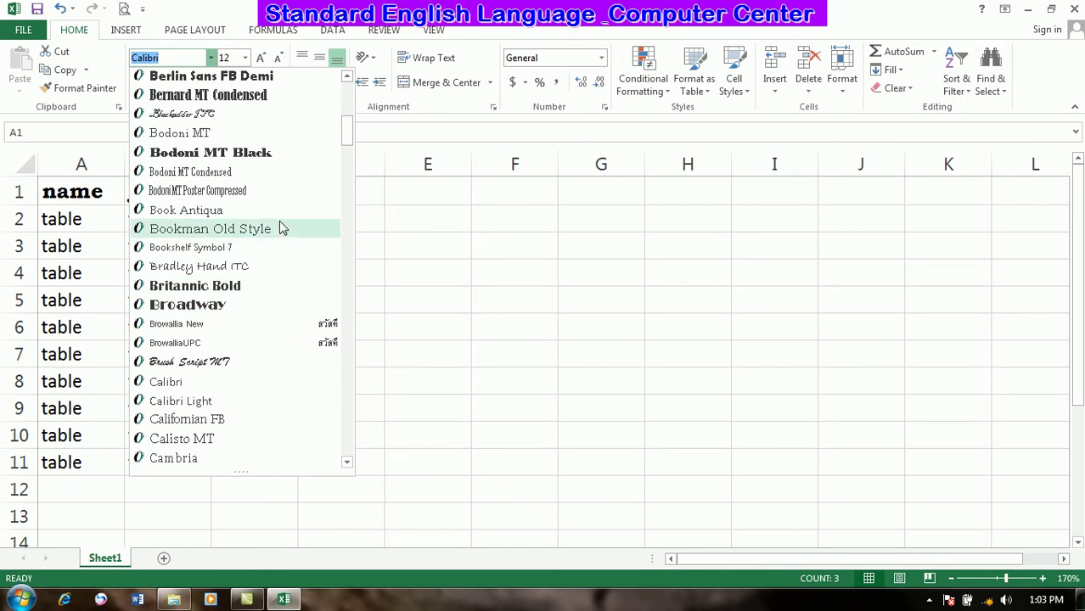
left_click(261, 161)
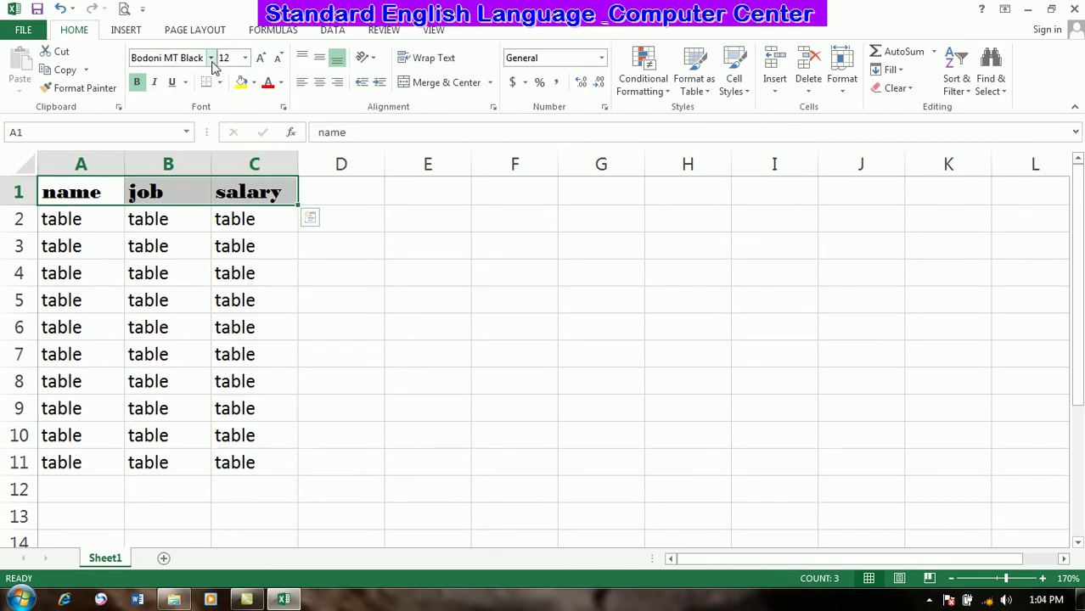
Try italic, single underline and double underline on the headers in A1:C1
left_click(154, 82)
left_click(154, 81)
left_click(172, 83)
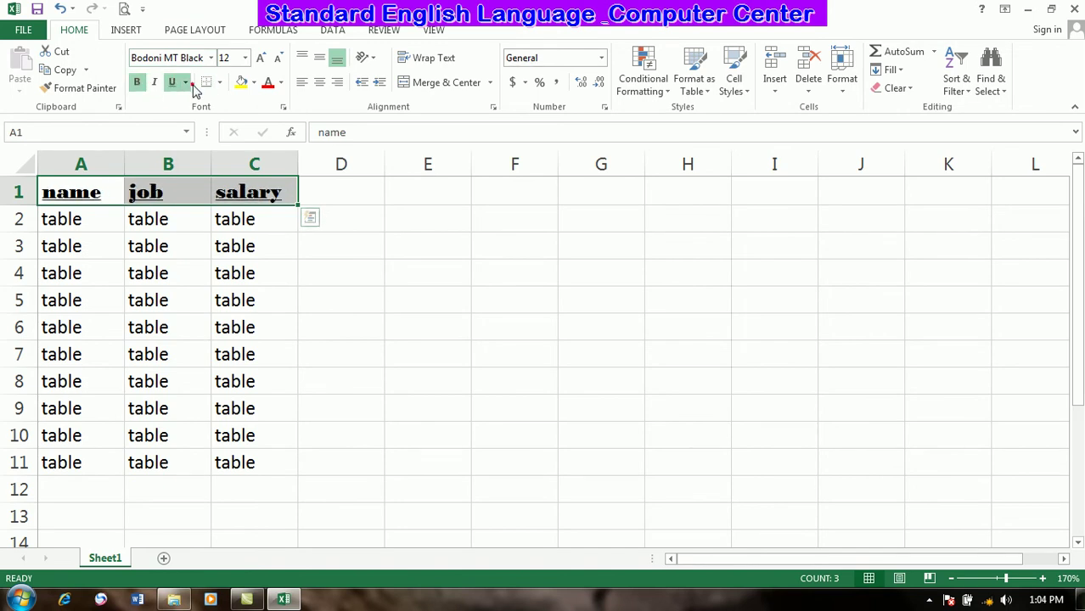
left_click(186, 83)
left_click(214, 120)
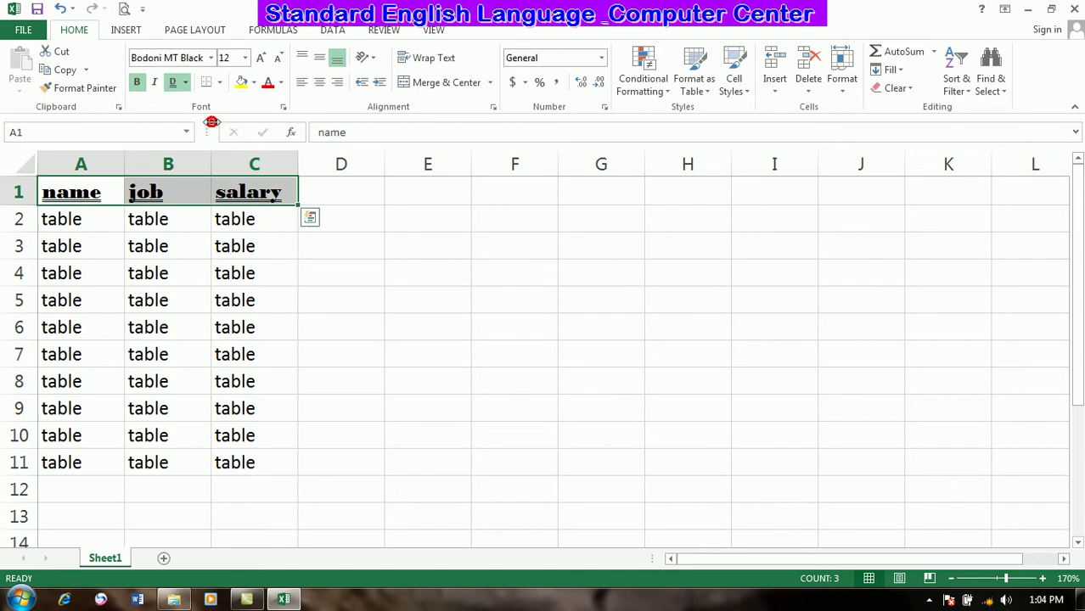
left_click(173, 82)
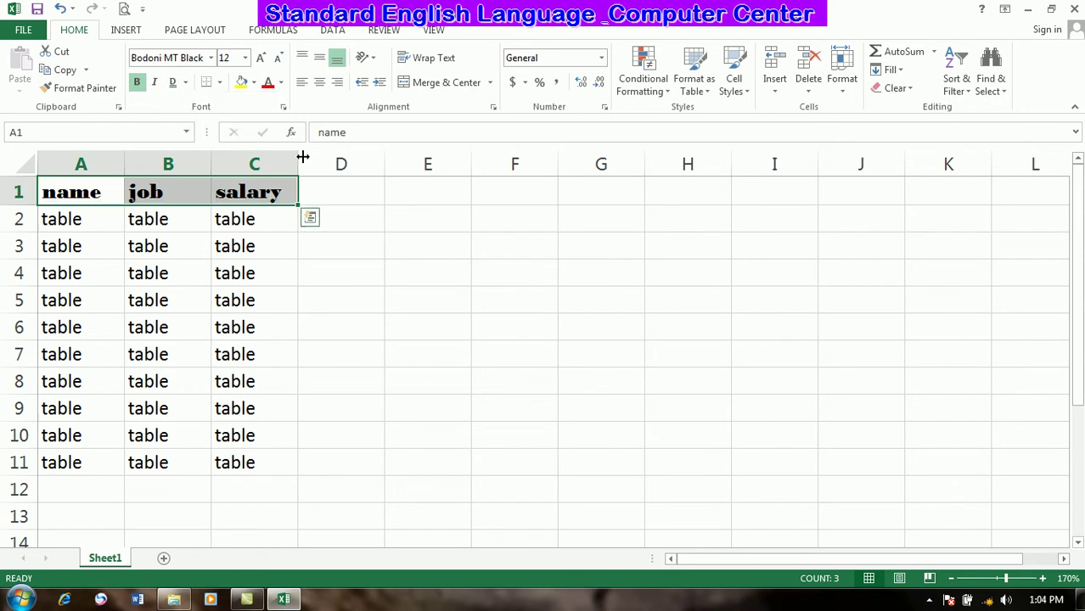
Shade the header cells A1:C1 light orange and the cells A2:C11 below them light gold
left_click(253, 83)
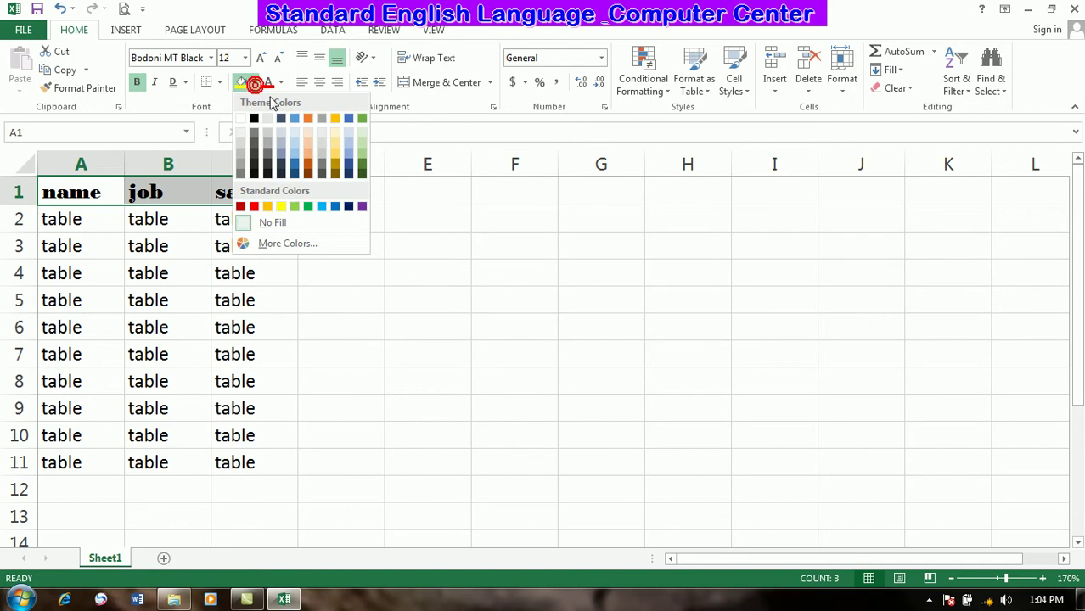
left_click(308, 153)
left_click_drag(70, 221, 246, 464)
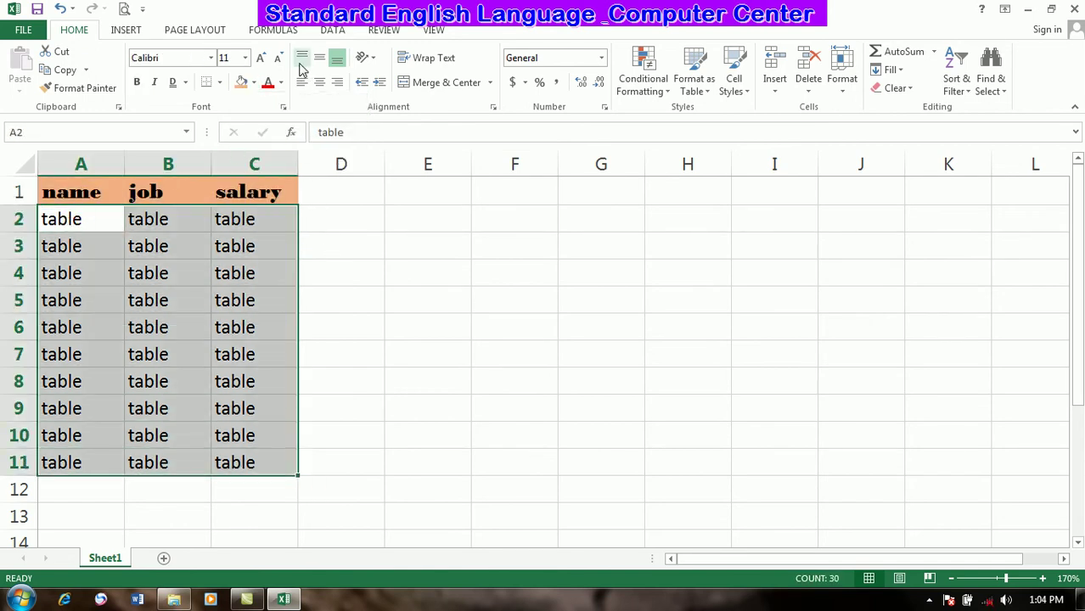
left_click(255, 85)
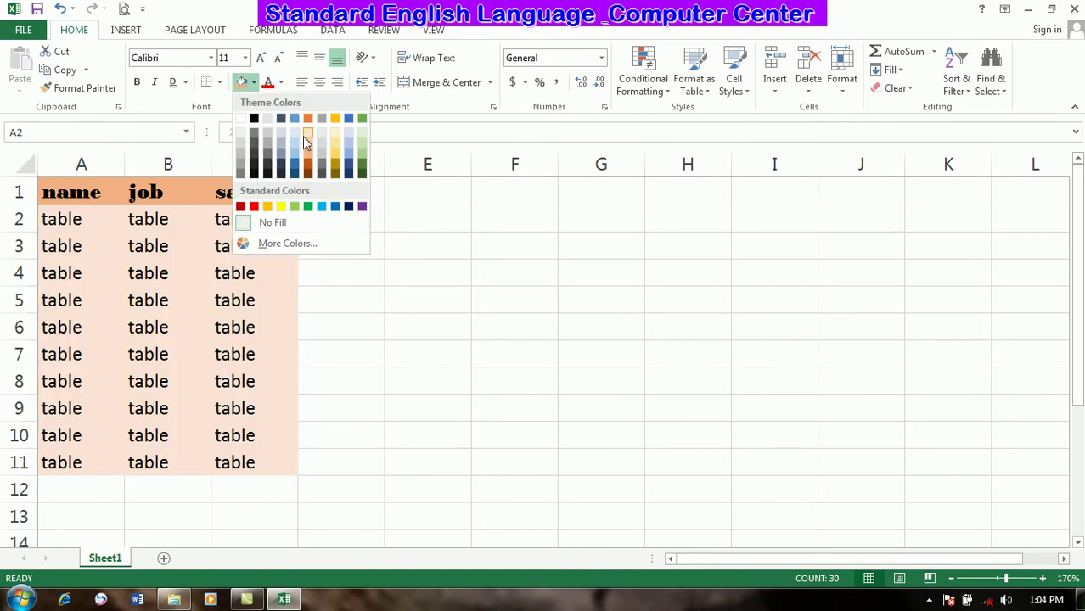
left_click(334, 138)
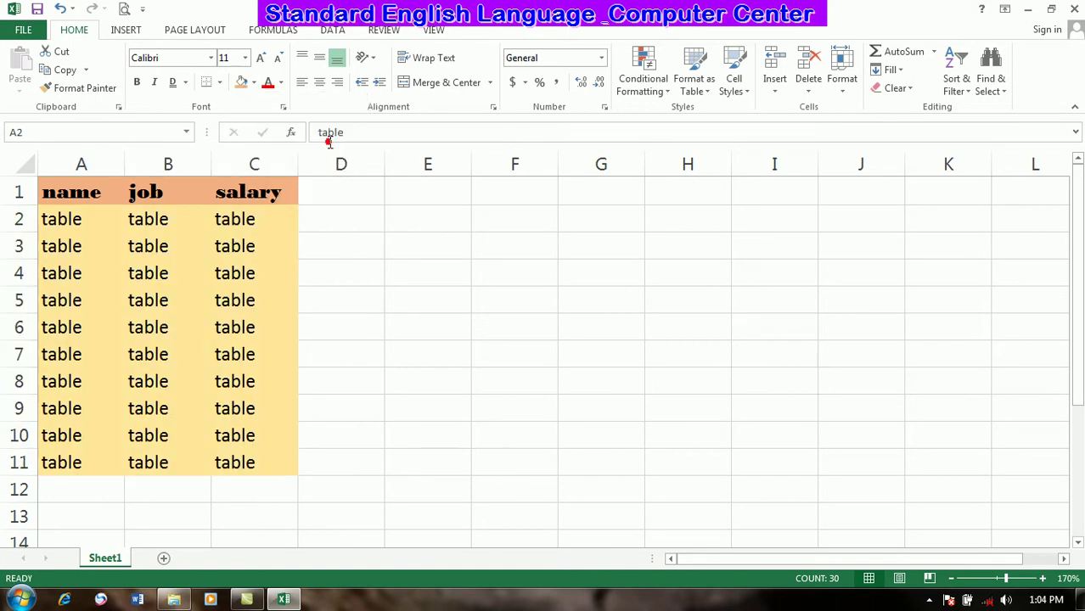
Set the font color of the headers in A1:C1 to the standard dark red
left_click_drag(114, 195, 273, 192)
left_click(281, 82)
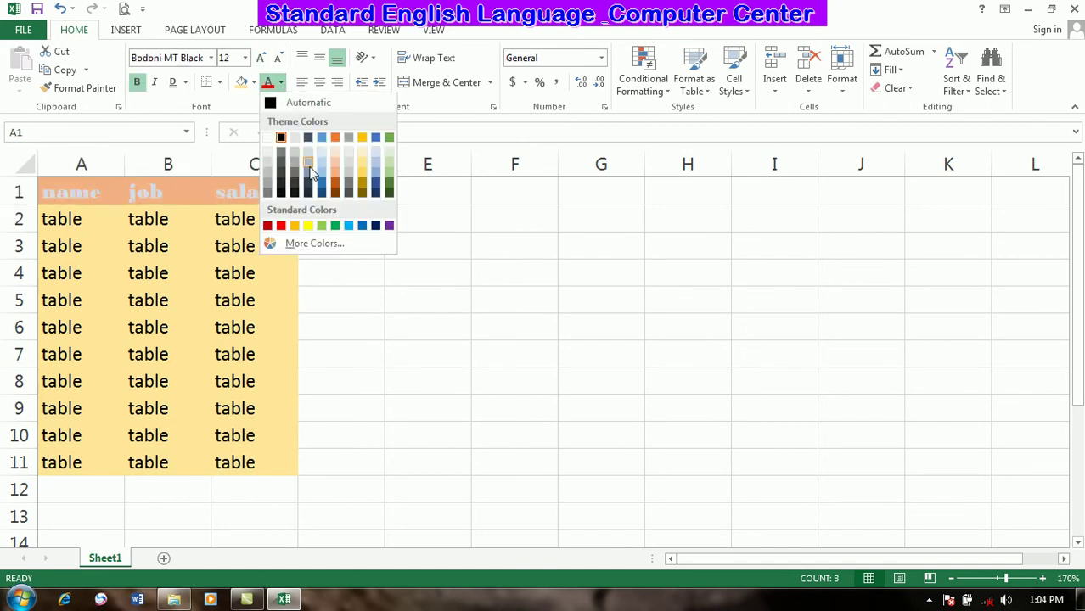
left_click(266, 226)
left_click(144, 282)
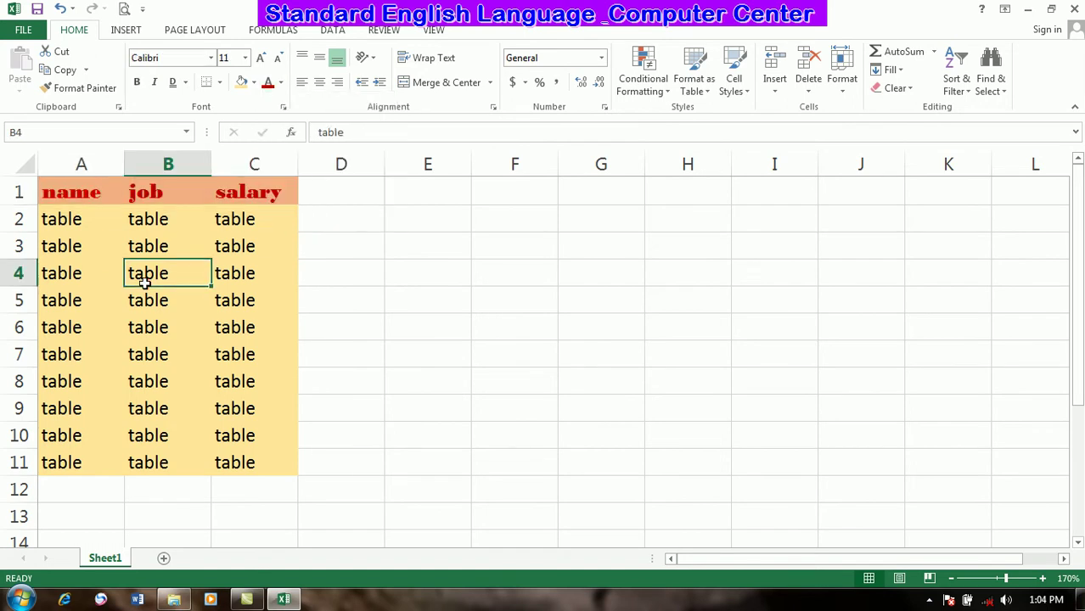
Apply All Borders to the whole table range A1:C11
left_click(221, 84)
left_click(439, 260)
left_click_drag(89, 180, 243, 459)
left_click(220, 82)
left_click(231, 219)
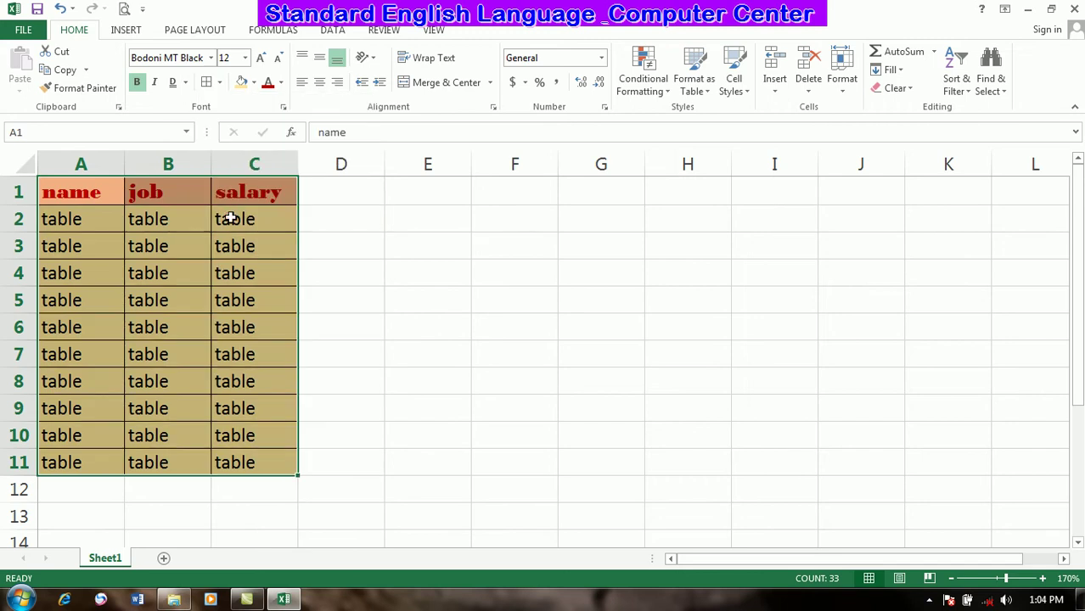
left_click(224, 316)
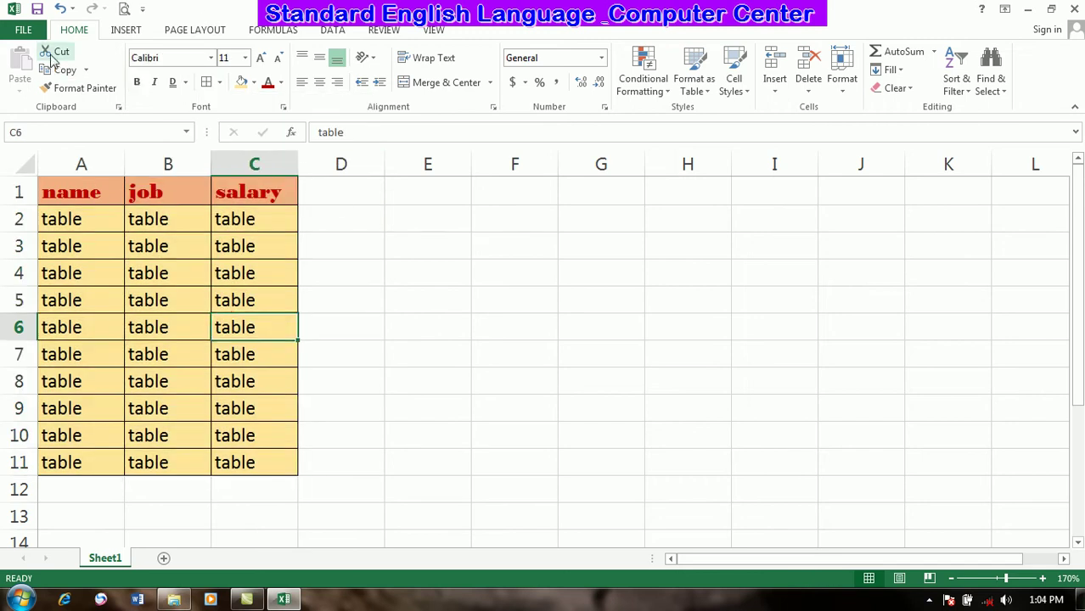
Examine the bordered table in the print preview, zoomed in on the page, and return to the worksheet
left_click(124, 9)
left_click(1074, 577)
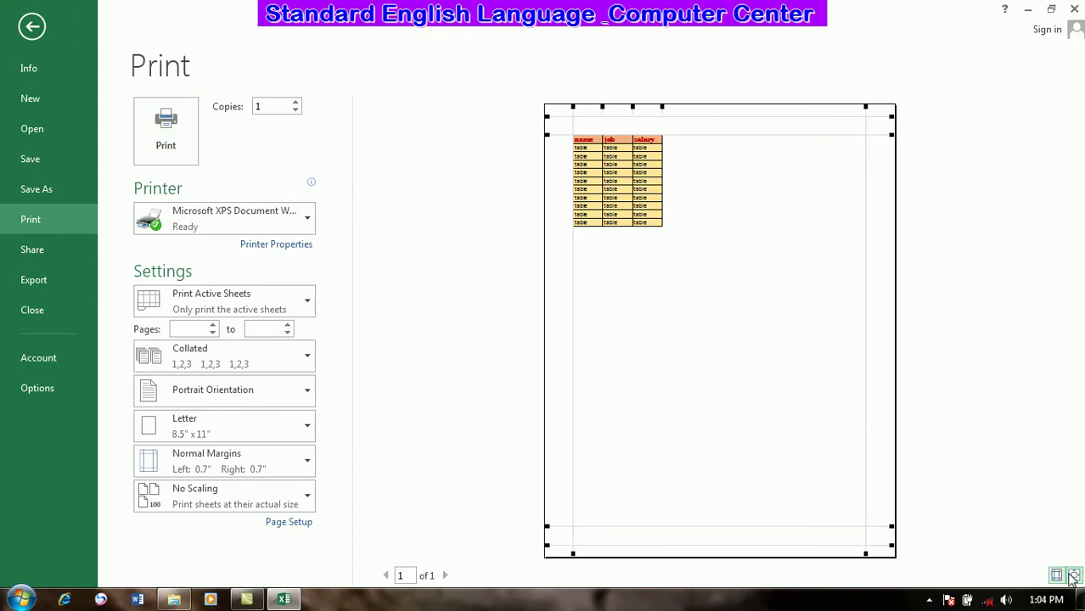
left_click(1073, 577)
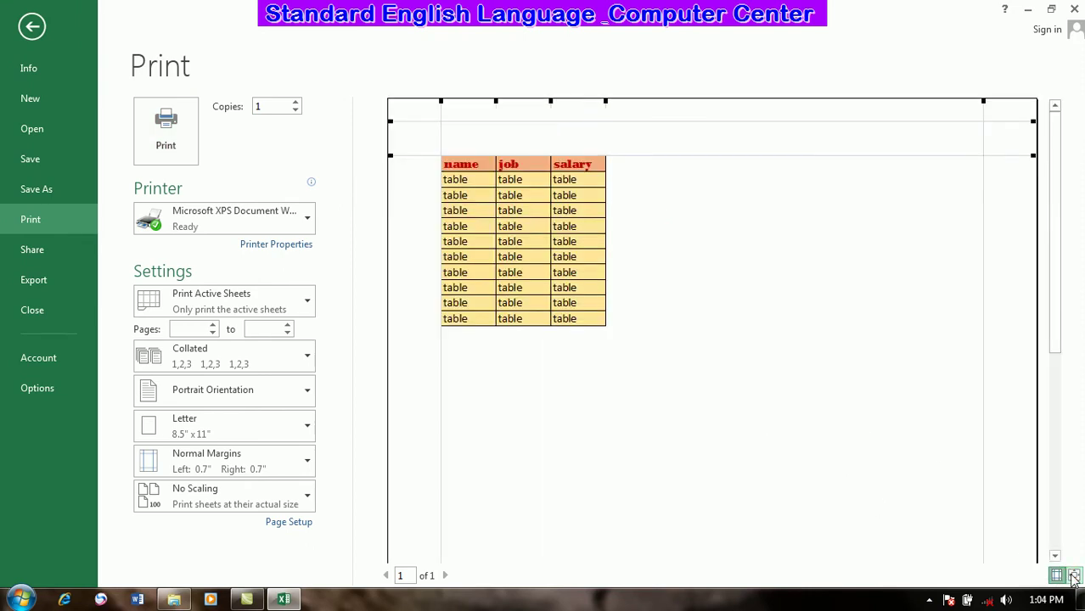
left_click(30, 35)
Draw an outer border around E1:K9 and another around E2:K3 with the Draw Border tool
left_click_drag(63, 193, 279, 468)
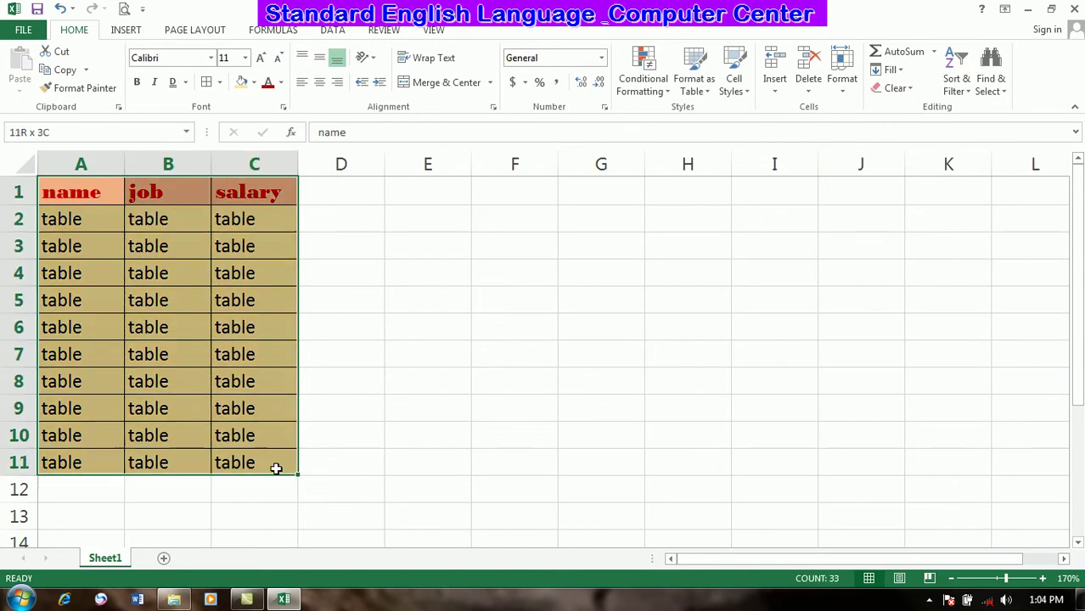
left_click(220, 82)
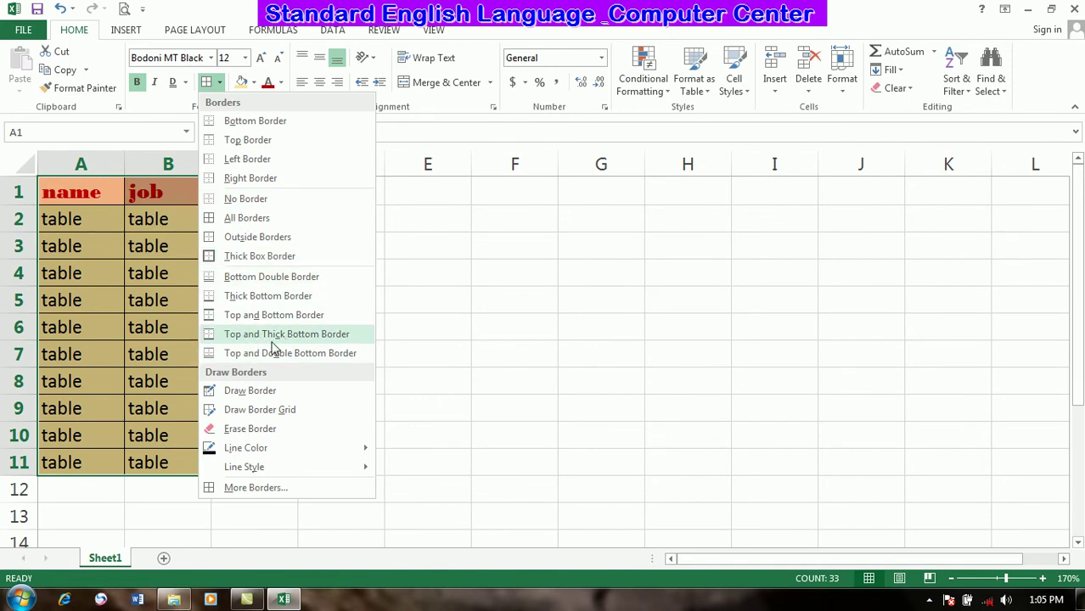
left_click(254, 392)
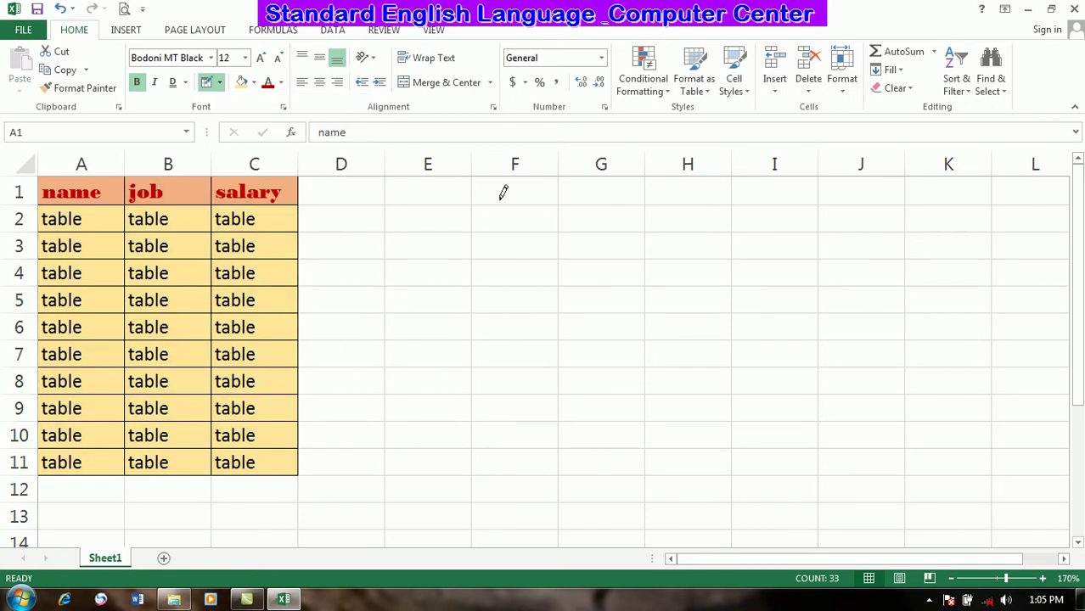
mouse_move(406, 174)
left_mouse_down()
mouse_move(781, 261)
mouse_move(965, 418)
left_mouse_up()
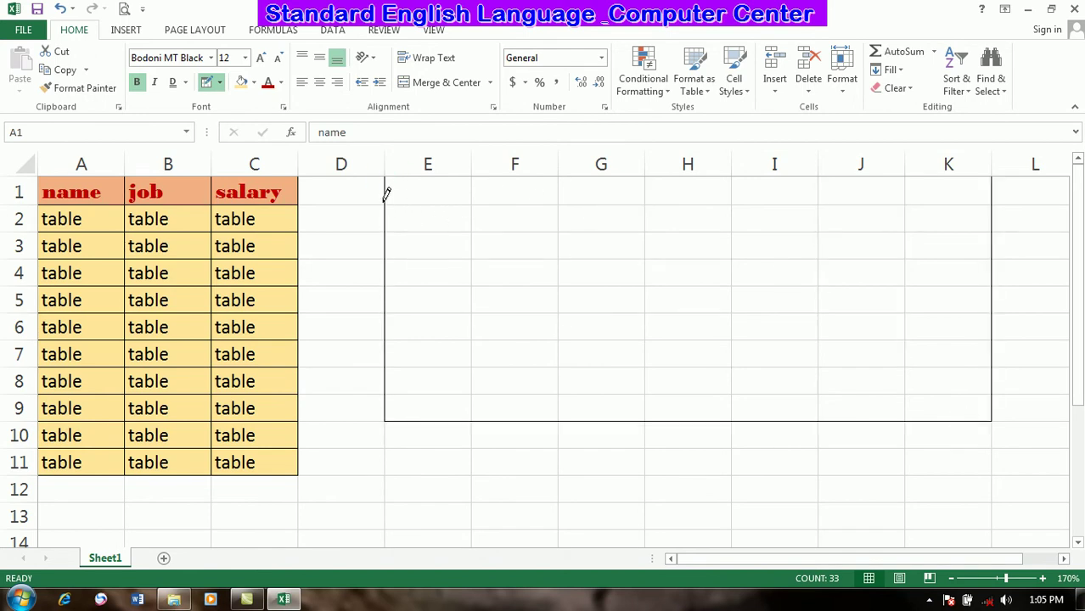
left_click_drag(411, 206, 979, 238)
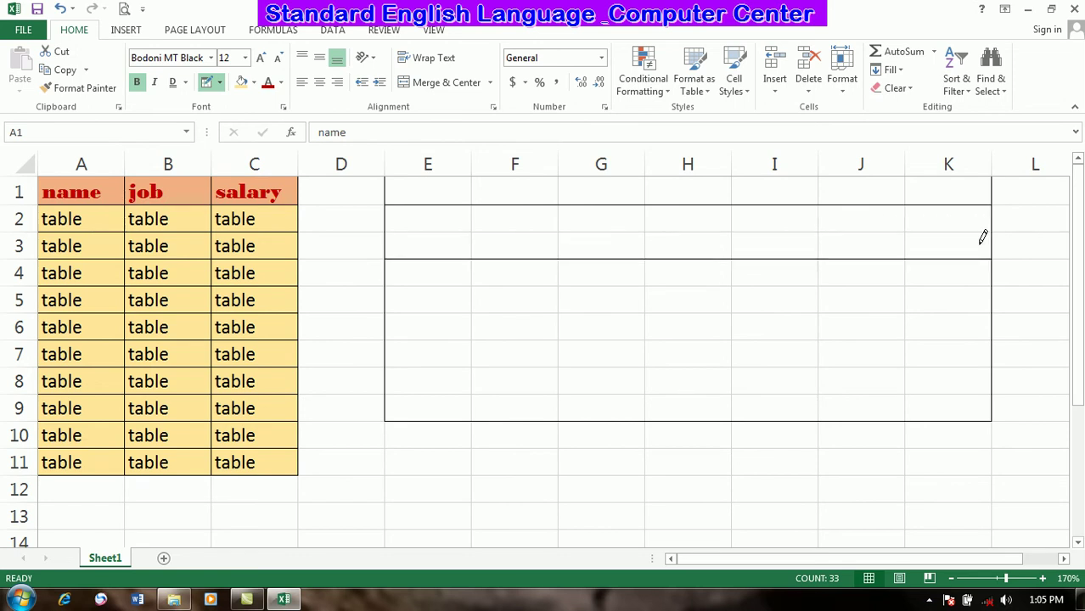
Draw a full border grid over the range E1:K9 with the Draw Border Grid tool
left_click(219, 83)
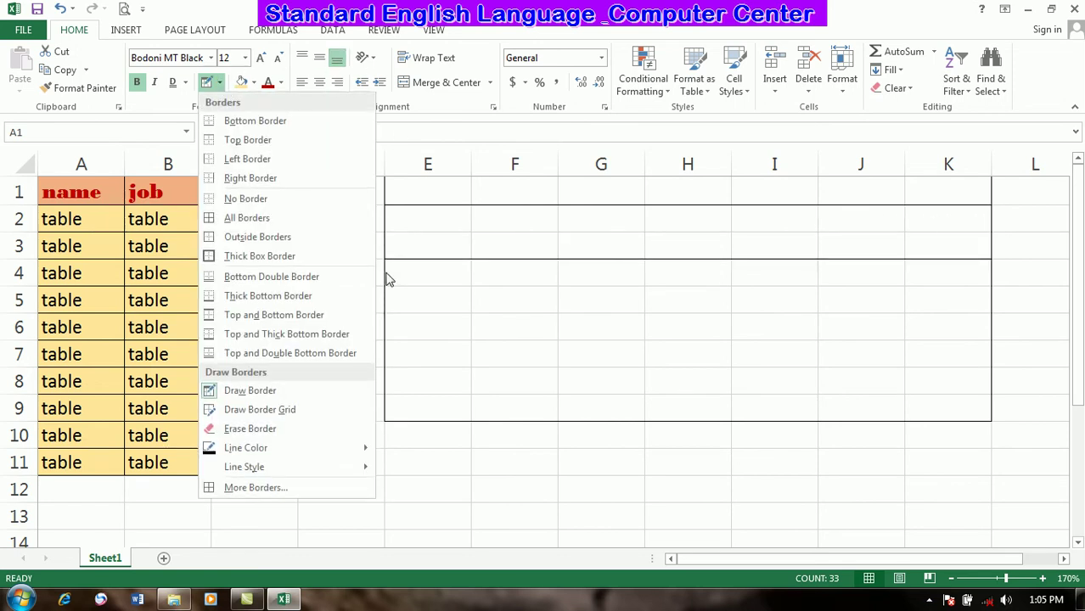
left_click(252, 413)
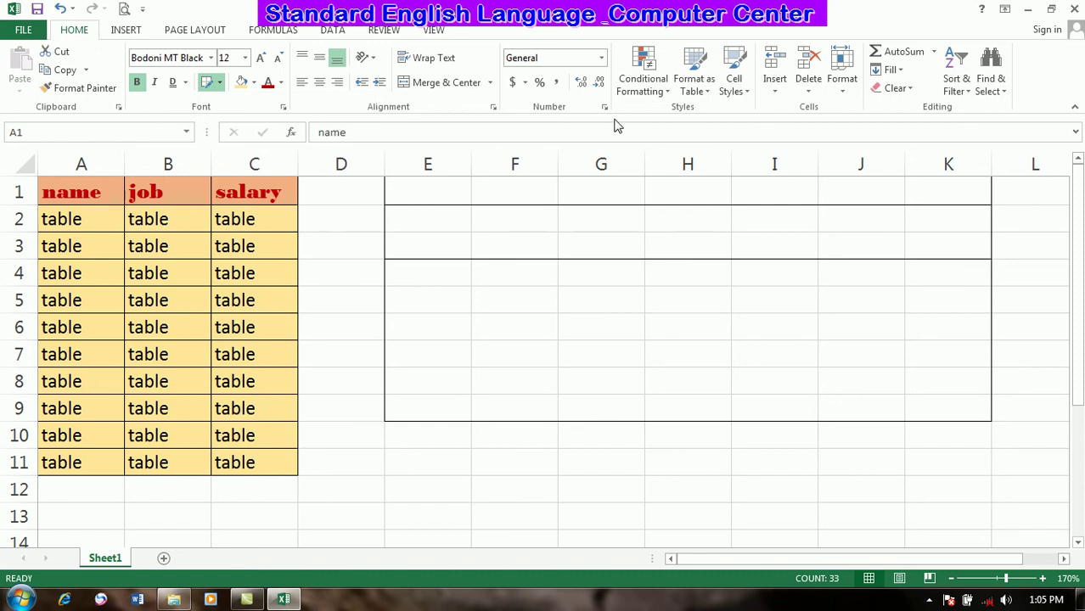
left_click_drag(401, 185, 990, 398)
key("Escape")
Erase the borders of columns E to G in the drawn grid with the Erase Border tool
left_click(488, 223)
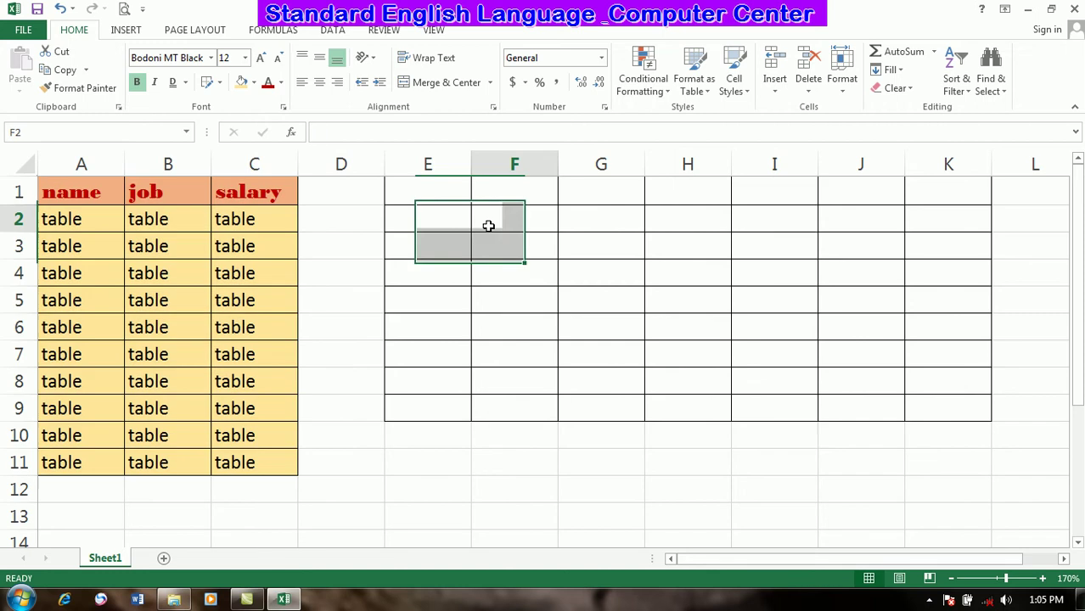
left_click(219, 83)
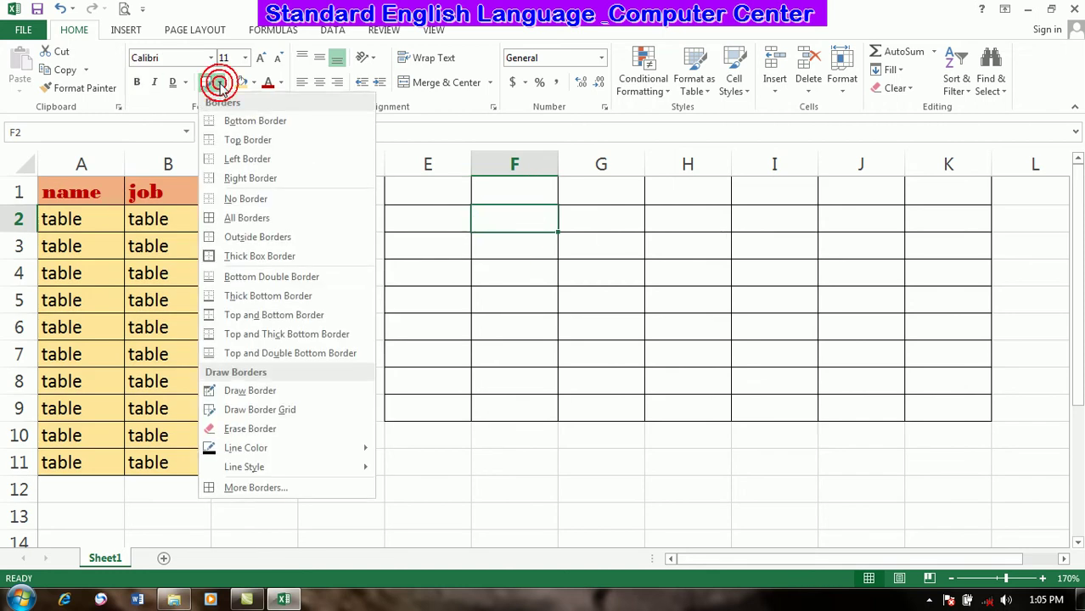
left_click(274, 431)
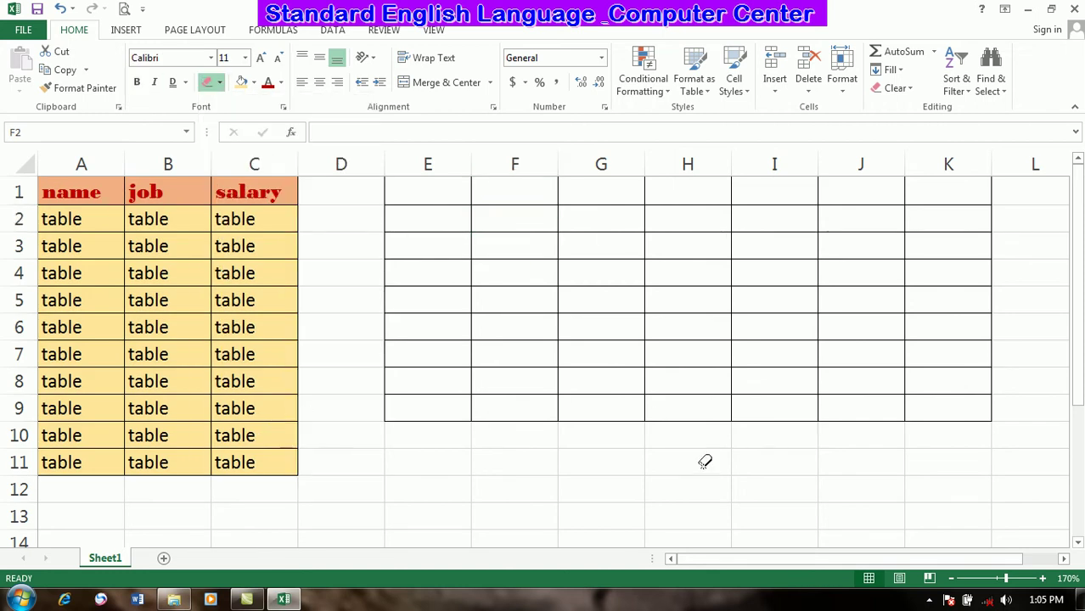
mouse_move(622, 469)
left_mouse_down()
mouse_move(483, 266)
mouse_move(398, 190)
left_mouse_up()
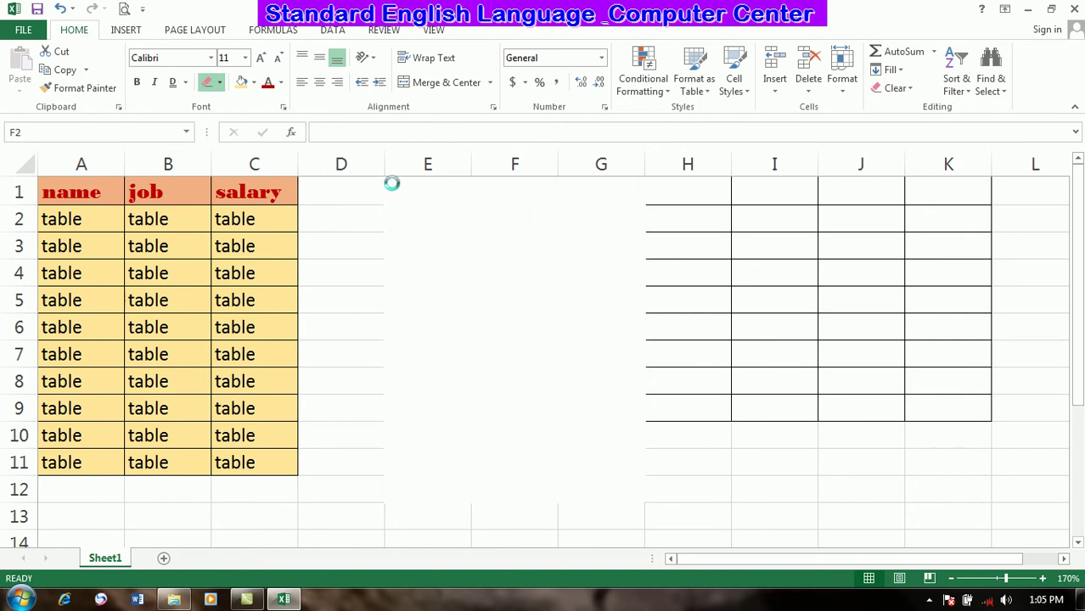
Draw a border grid over cells G1:G9 with the Draw Border Grid tool
left_click(219, 84)
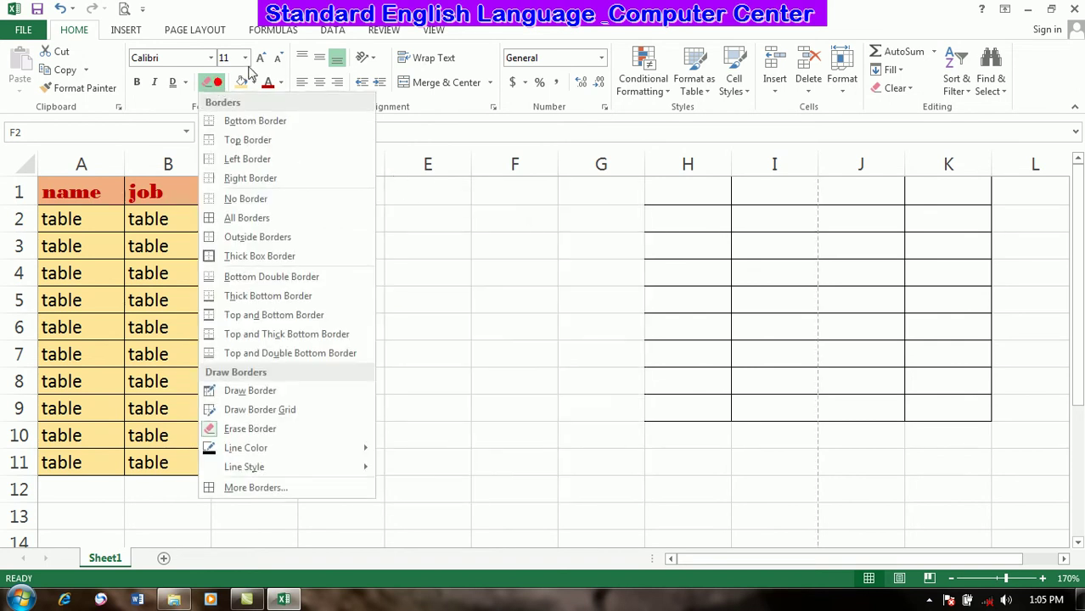
left_click(291, 415)
left_click_drag(592, 194, 608, 406)
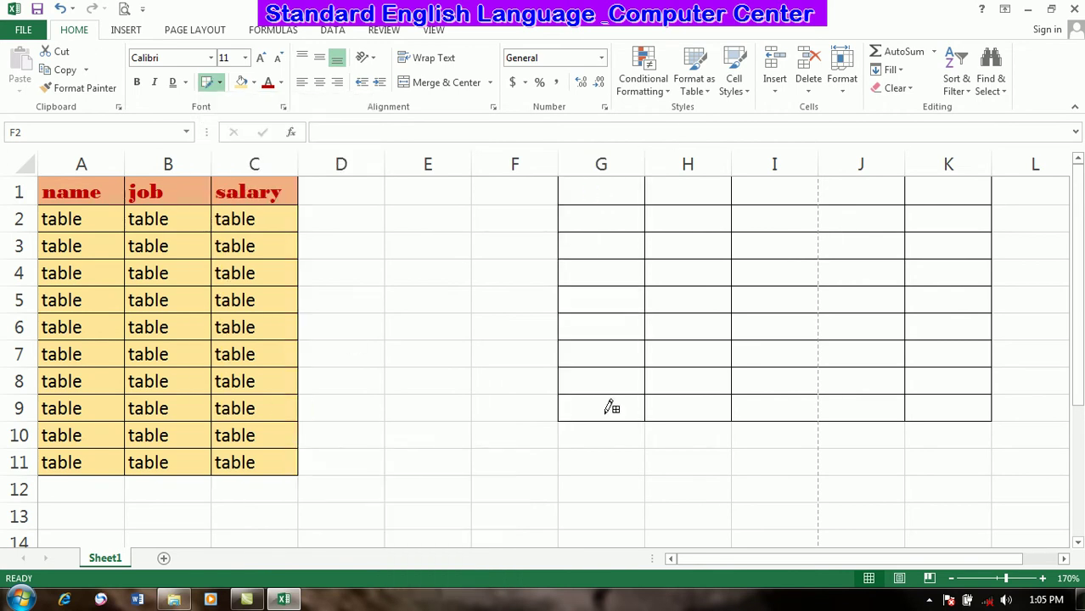
Set the line color for drawn borders to the standard dark red
left_click(220, 85)
mouse_move(263, 450)
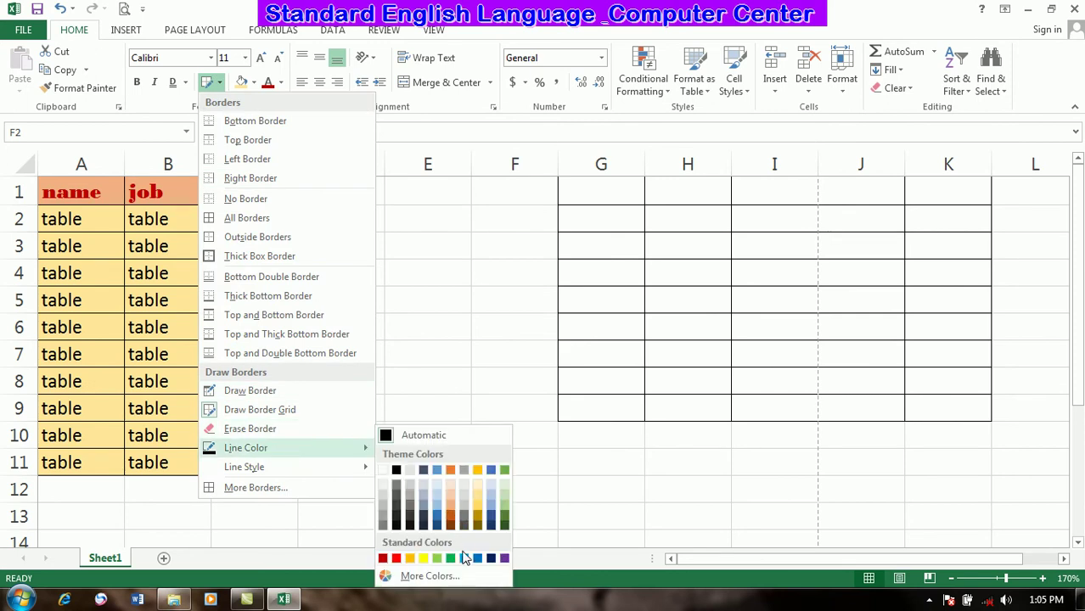
left_click(383, 559)
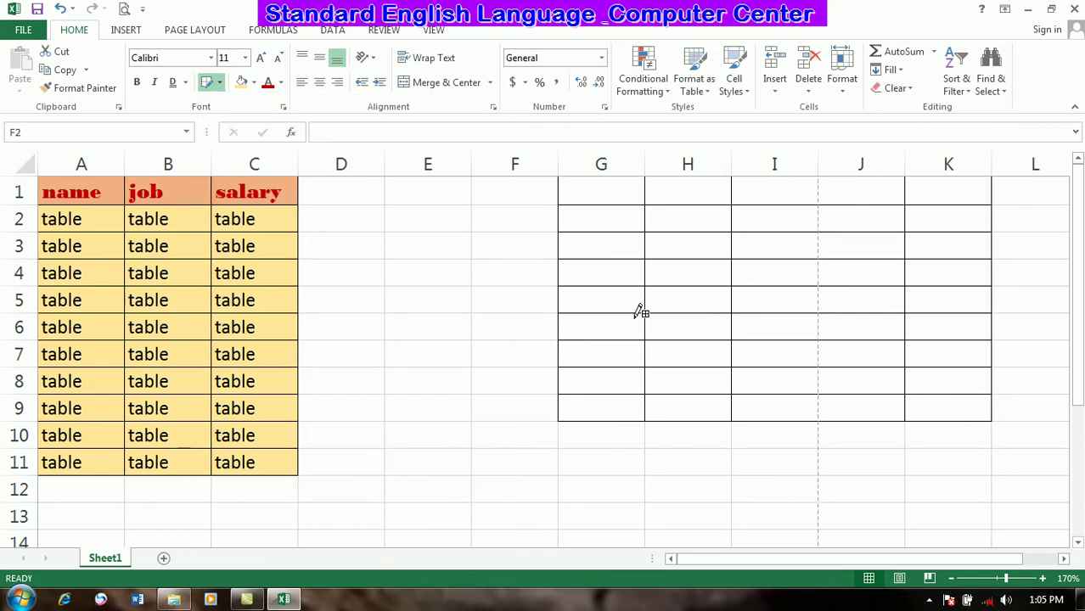
Redraw the border grid over G1:K9 in a light blue theme line color and leave the drawing mode
left_click(220, 85)
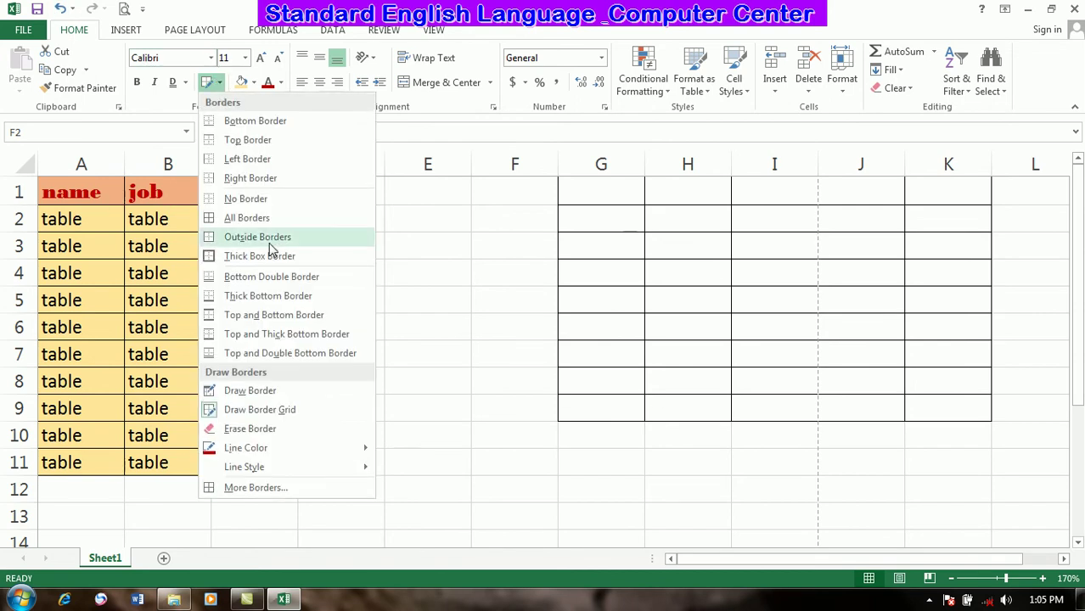
mouse_move(283, 454)
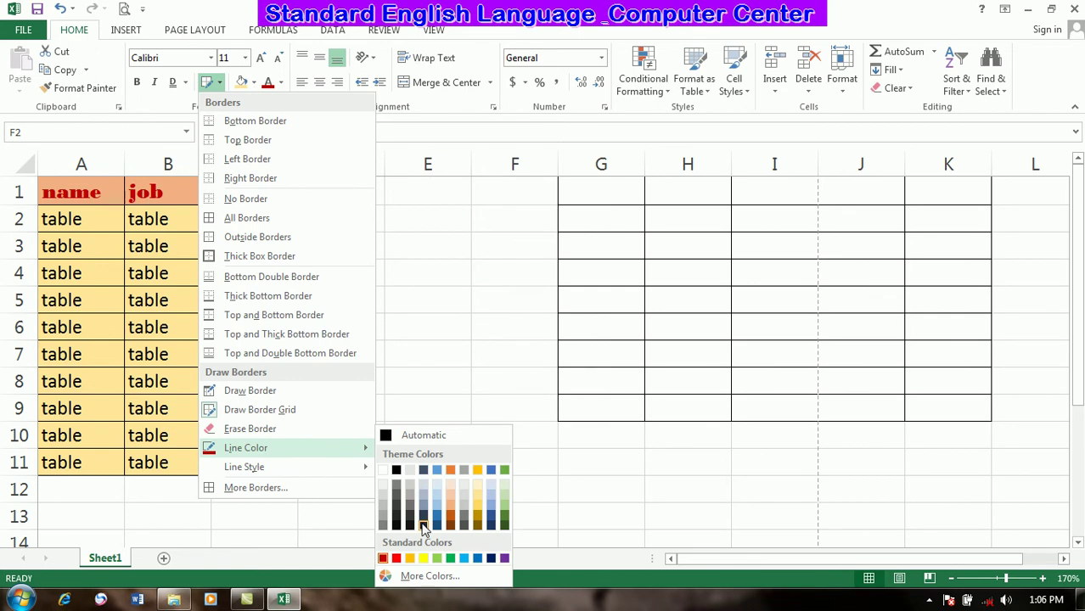
left_click(438, 508)
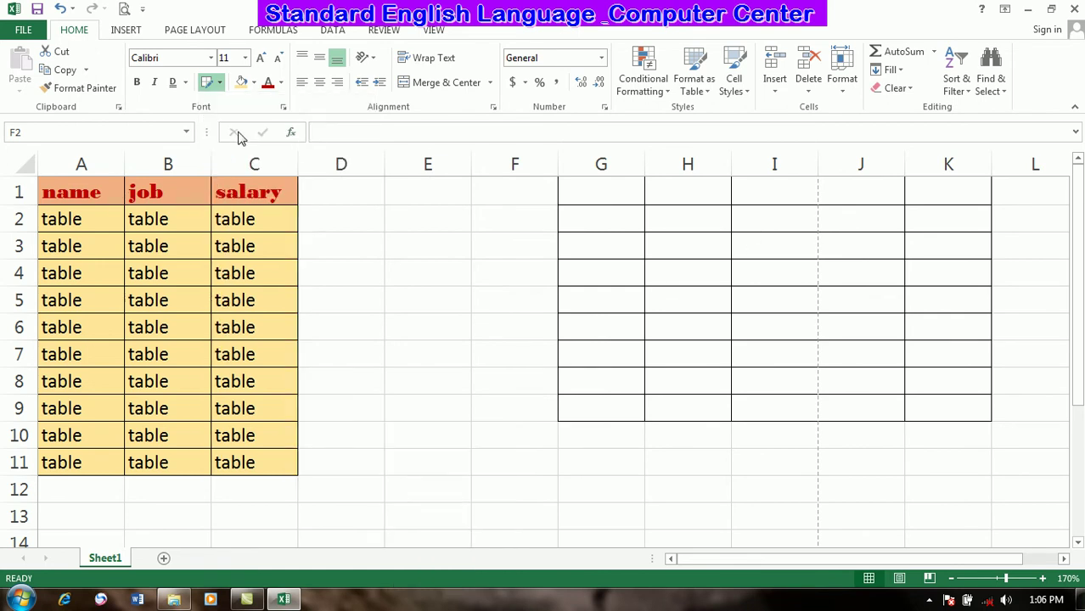
left_click(220, 83)
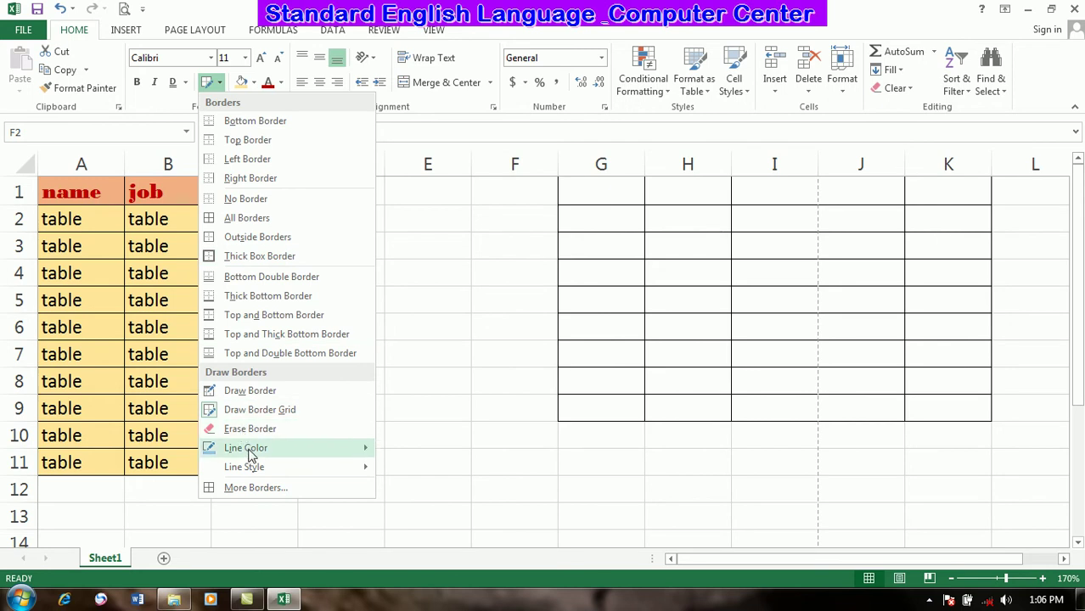
left_click(604, 193)
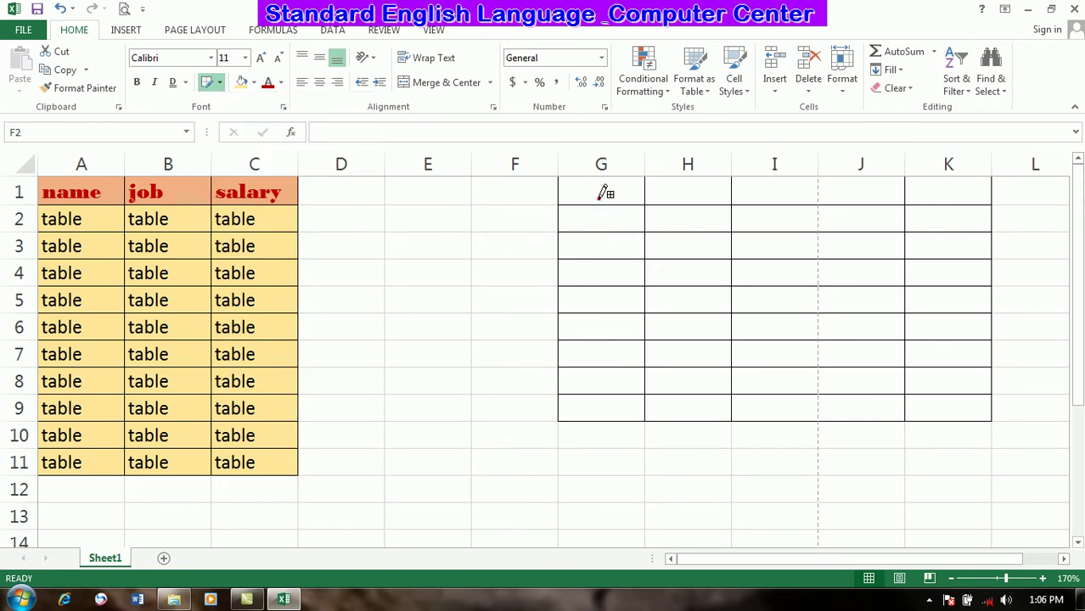
mouse_move(606, 190)
left_mouse_down()
mouse_move(753, 269)
mouse_move(872, 380)
mouse_move(949, 408)
left_mouse_up()
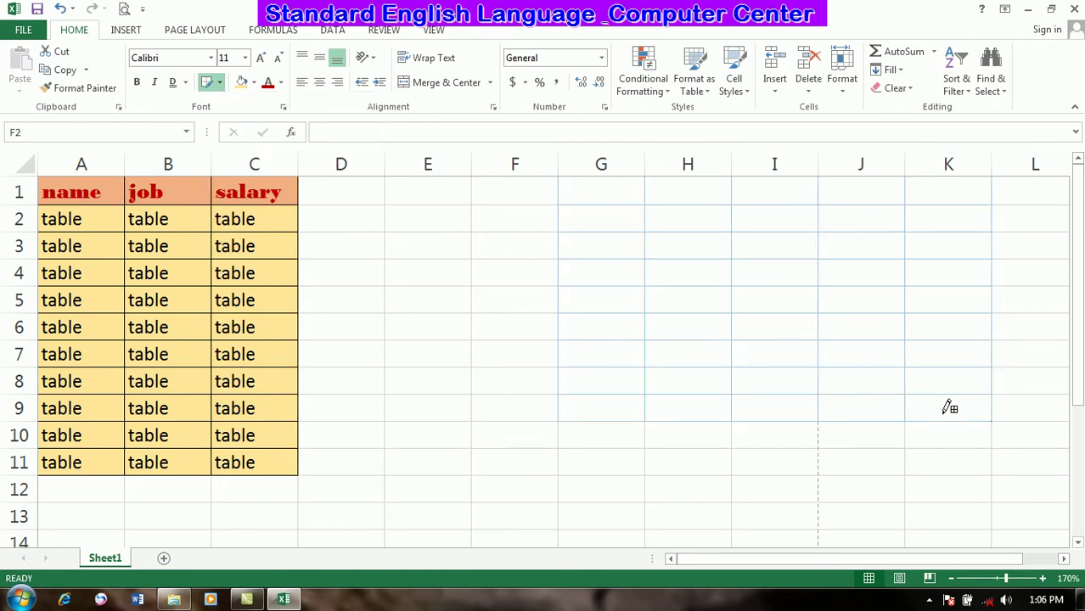
key("Escape")
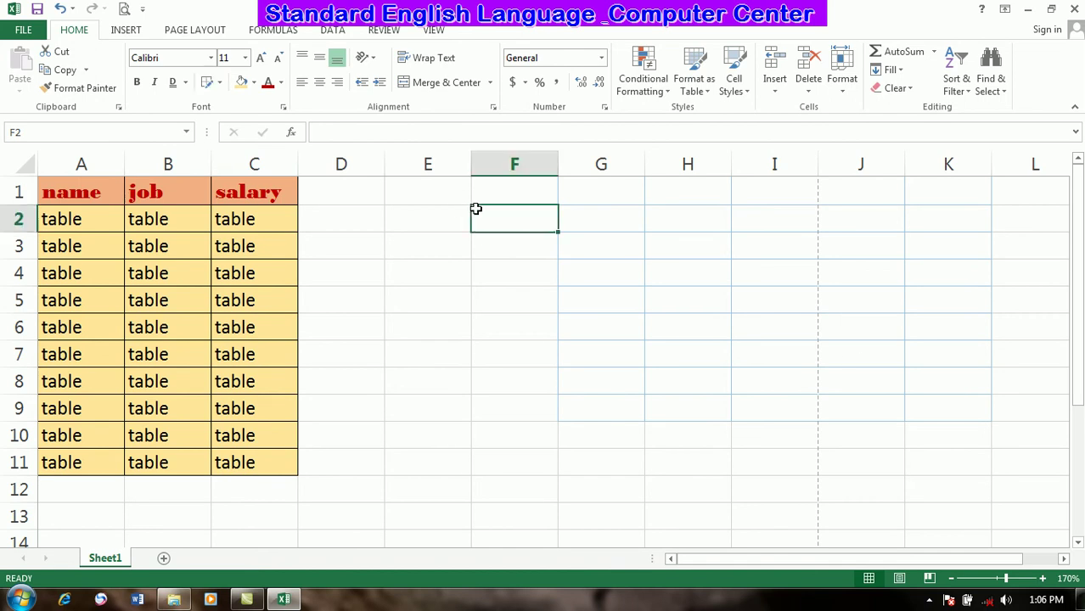
Enter the headers "name", "job", "salary", "overitme" and "tota" in cells G1 to K1
left_click(602, 192)
type("name")
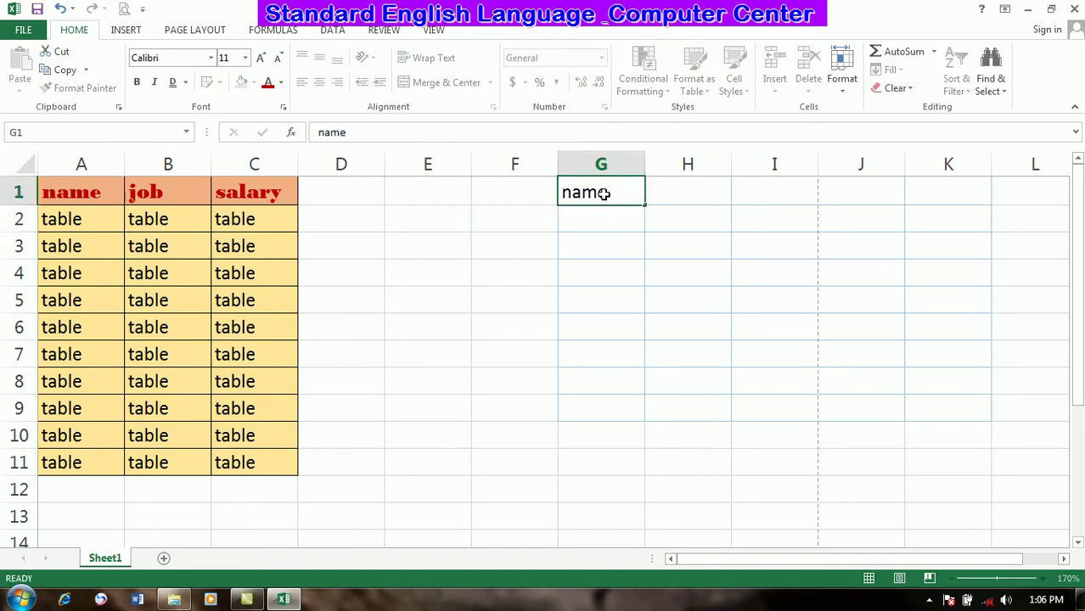
key("Tab")
type("job")
key("Tab")
type("salary")
key("Tab")
type("overitme")
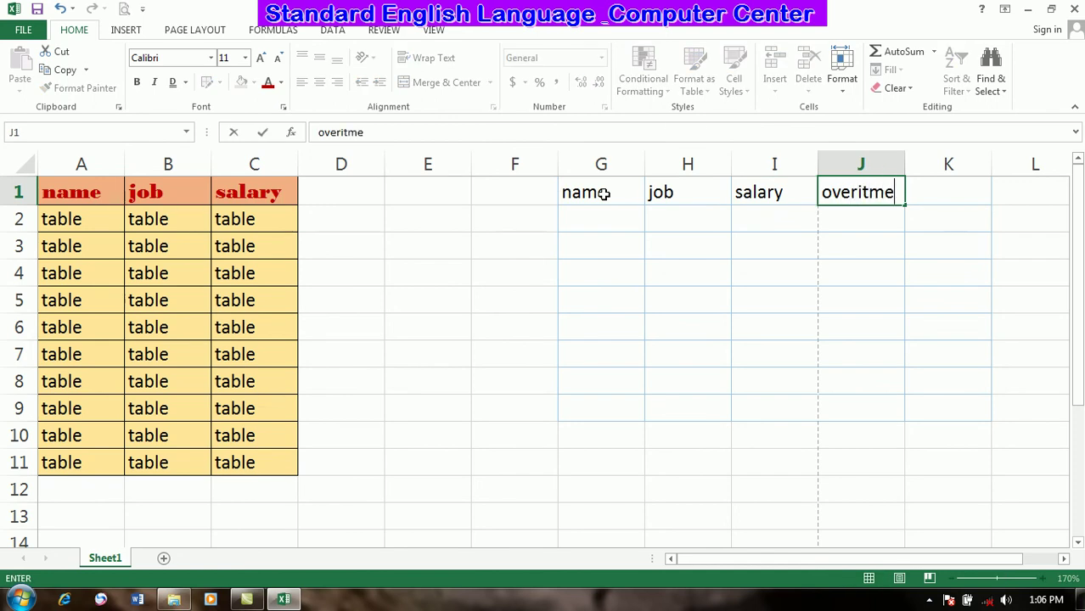
key("Tab")
type("total")
key("BackSpace")
key("Return")
left_click_drag(264, 193, 534, 297)
left_click(534, 298)
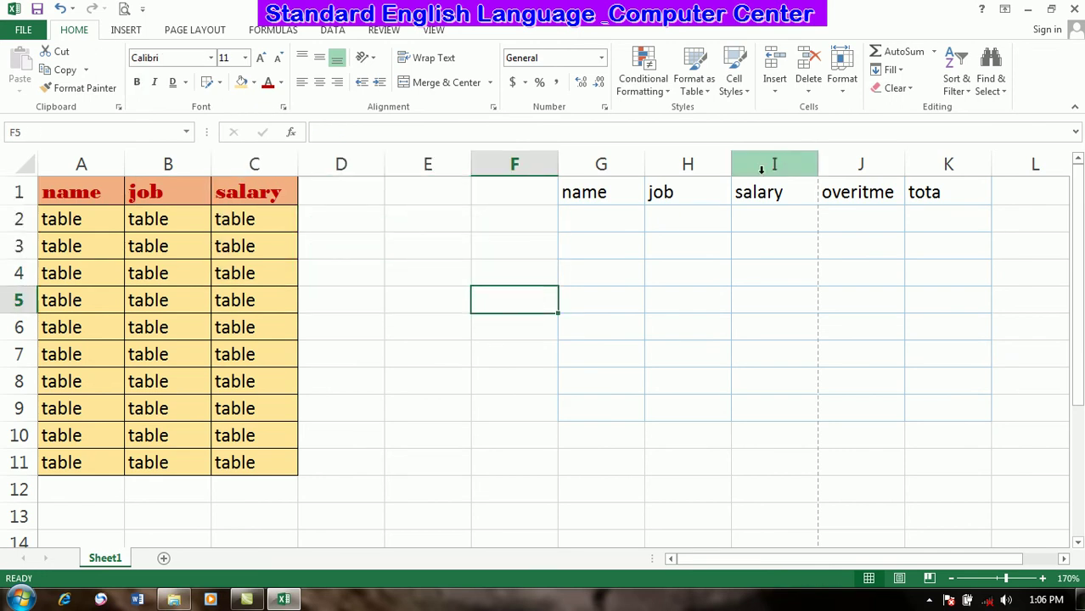
Correct the spelling of the header in J1 to "overtime" and in K1 to "total"
double_click(847, 197)
left_click_drag(892, 187, 771, 168)
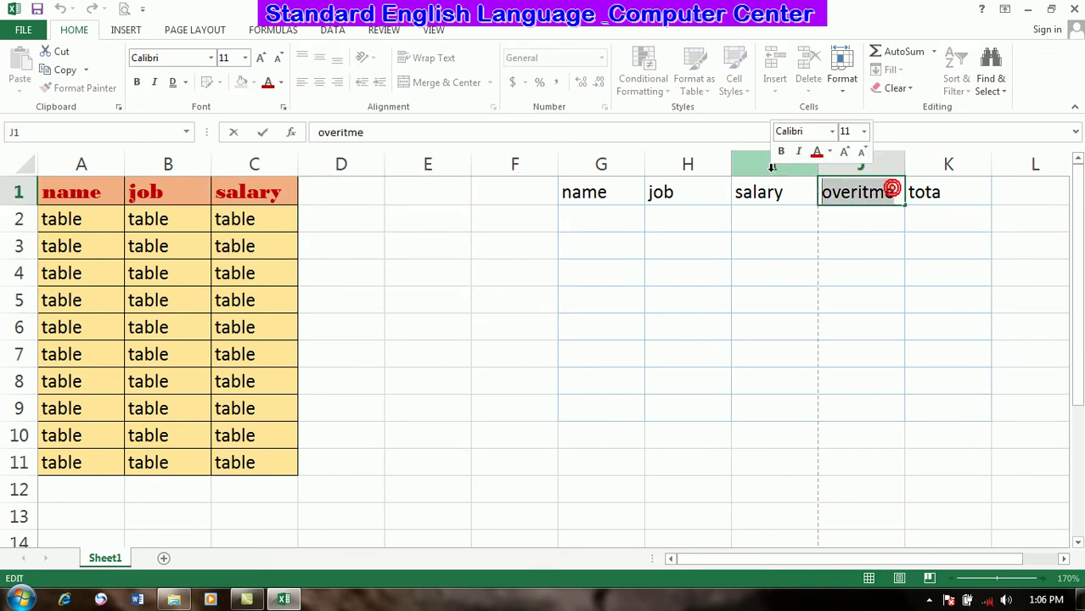
type("overtime")
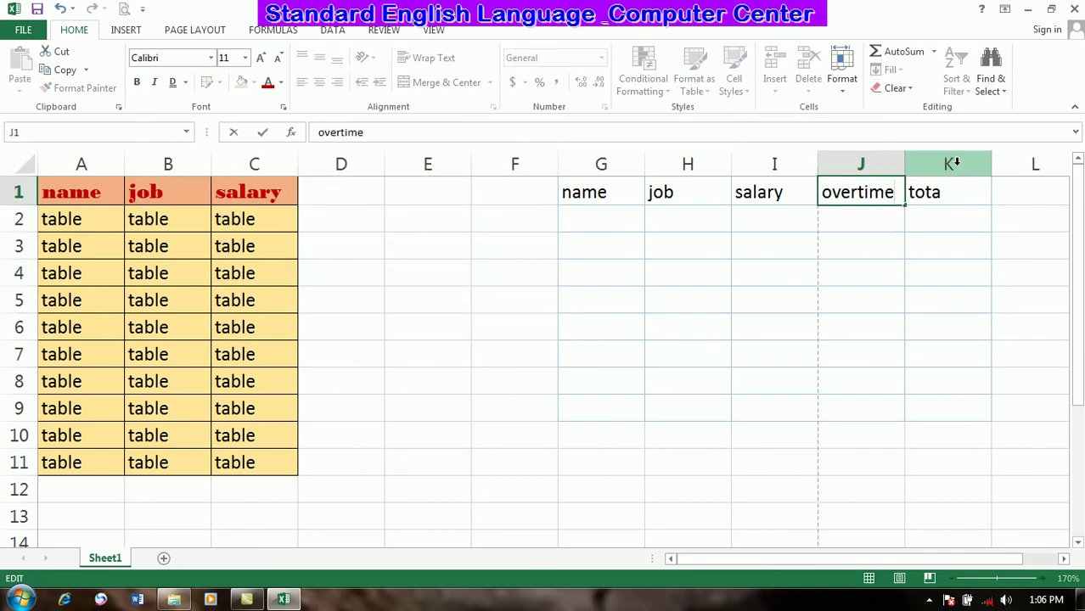
left_click(955, 198)
double_click(956, 199)
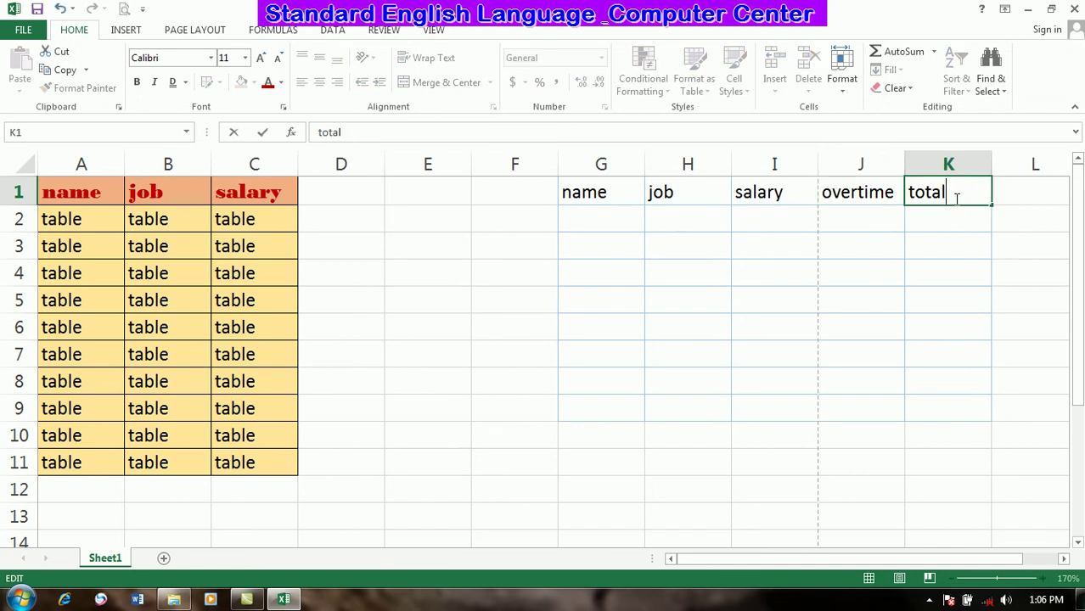
key("Return")
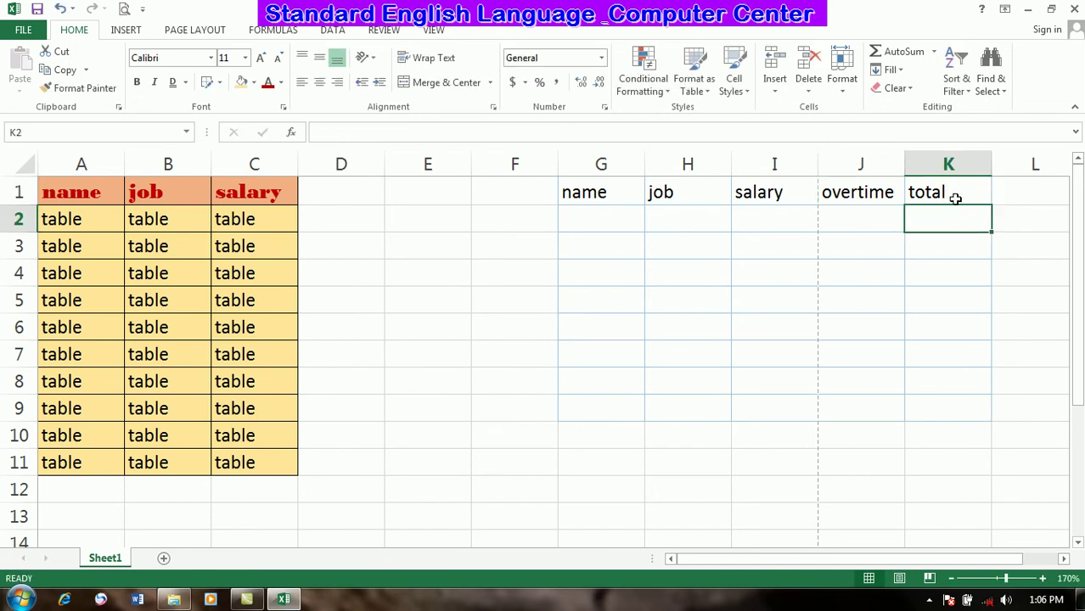
Draw the border grid over G1:K9 with the double line style
left_click(220, 83)
mouse_move(252, 472)
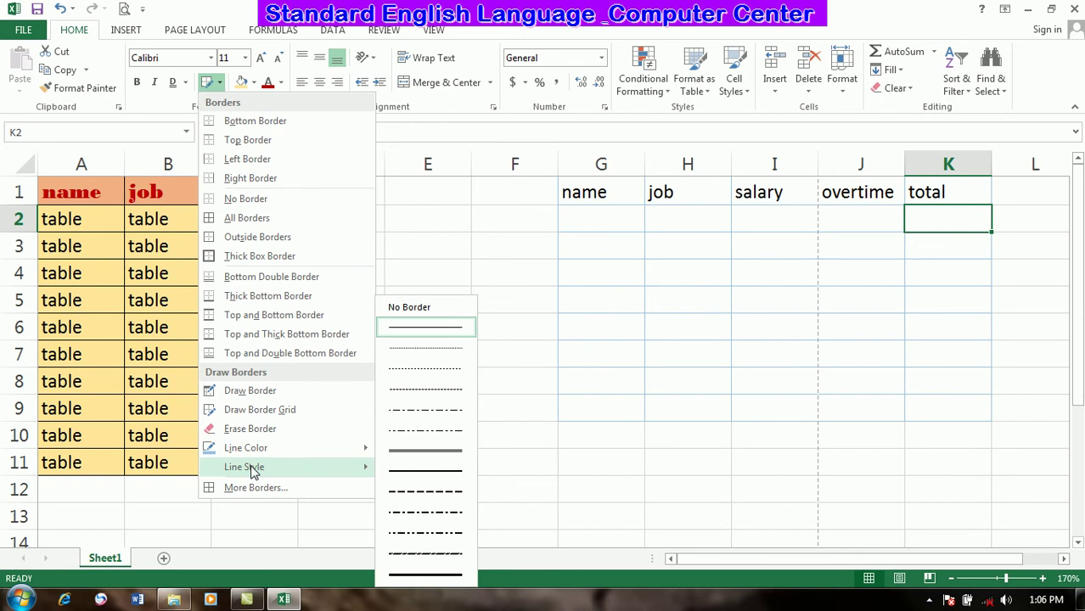
left_click(440, 464)
mouse_move(582, 192)
left_mouse_down()
mouse_move(896, 392)
mouse_move(962, 406)
left_mouse_up()
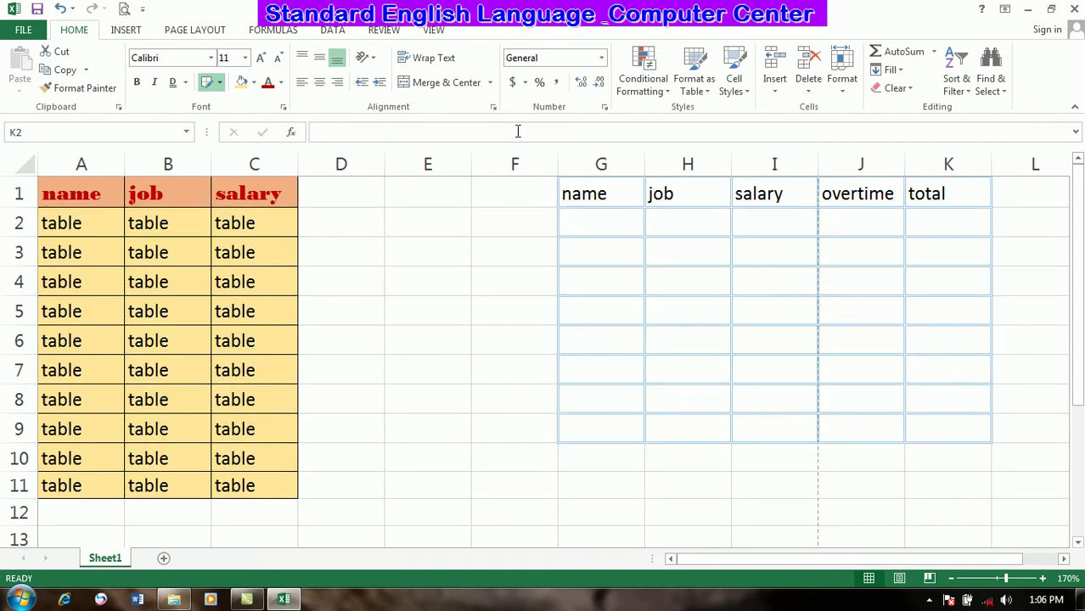
left_click(221, 83)
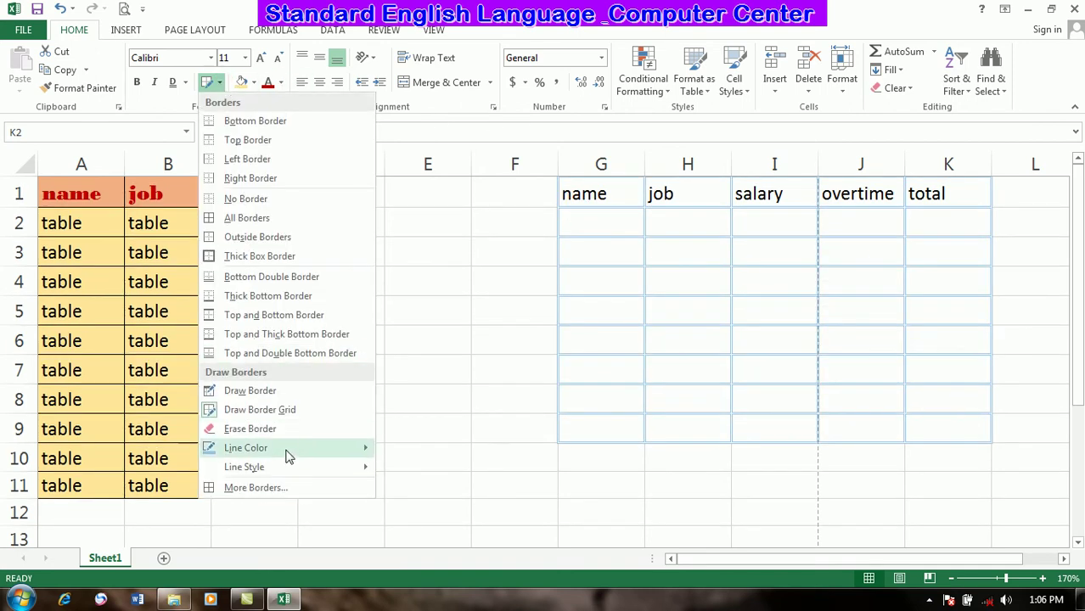
mouse_move(284, 473)
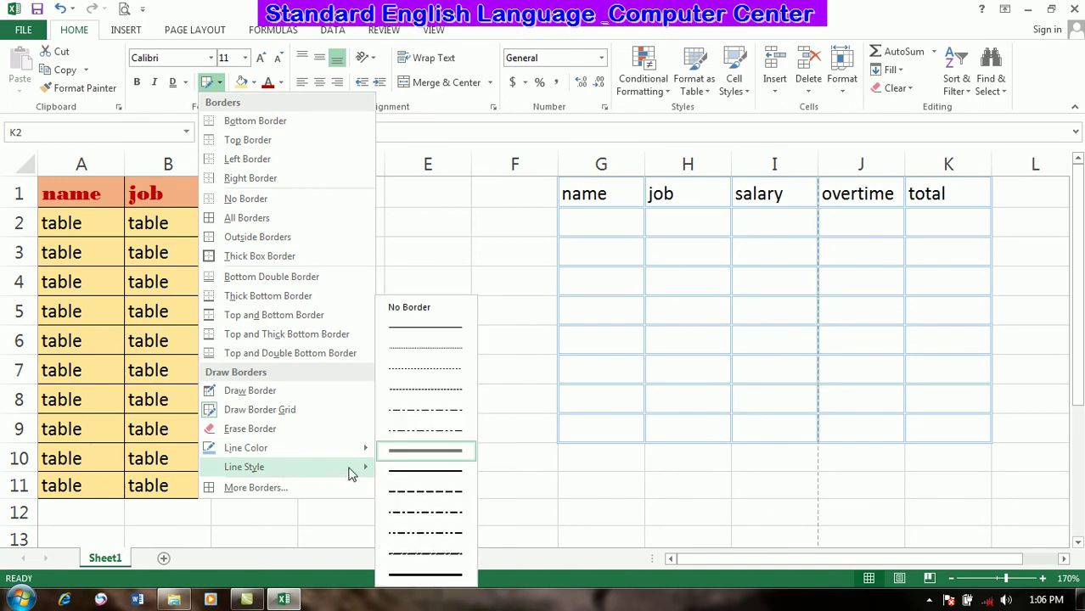
left_click(306, 489)
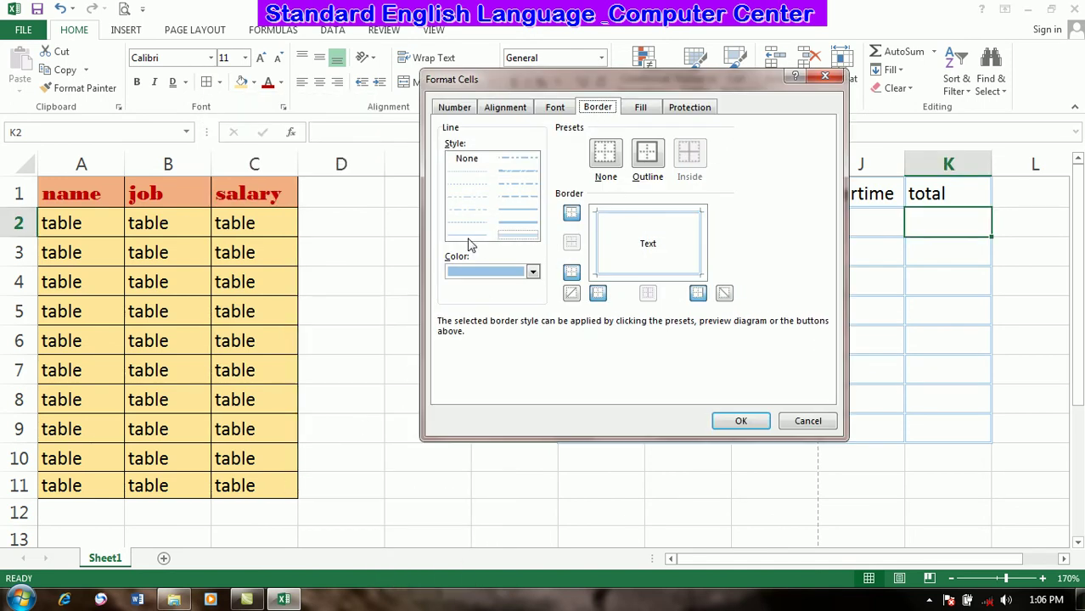
left_click(532, 273)
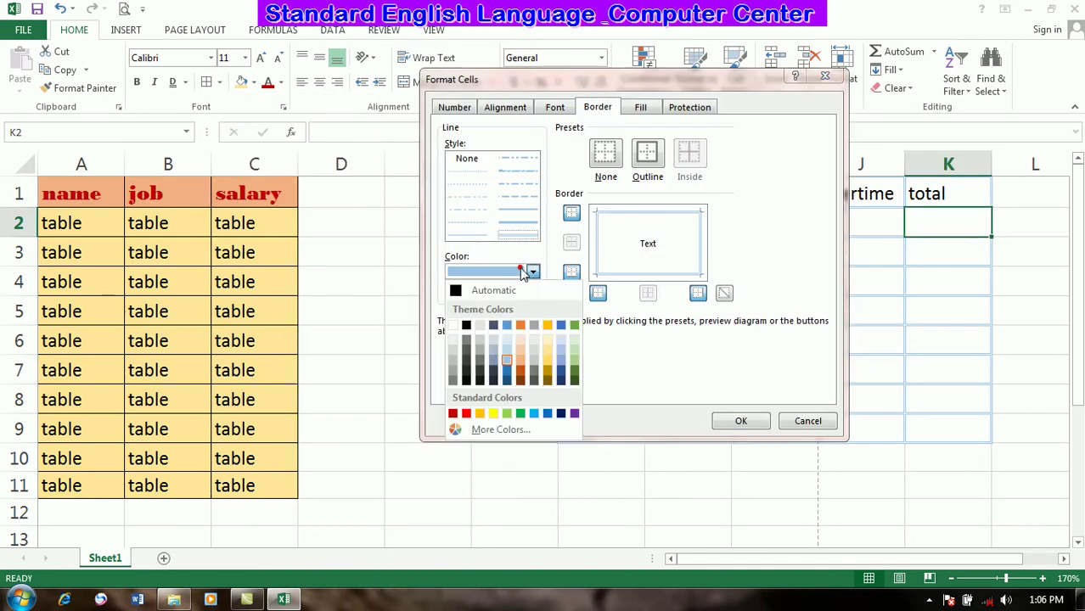
left_click(481, 361)
left_click(724, 294)
left_click(724, 294)
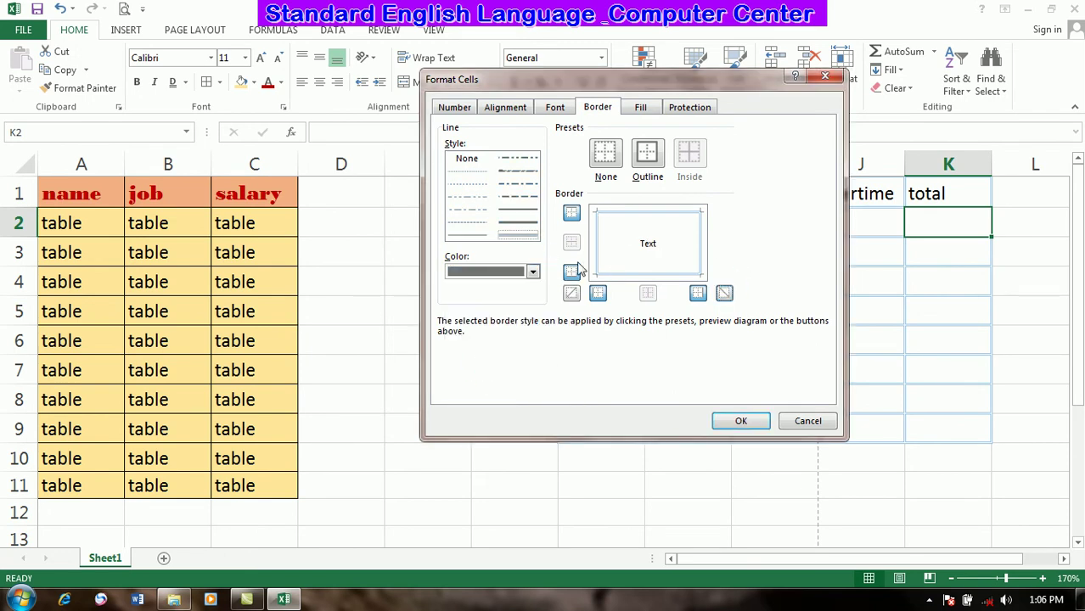
left_click(799, 422)
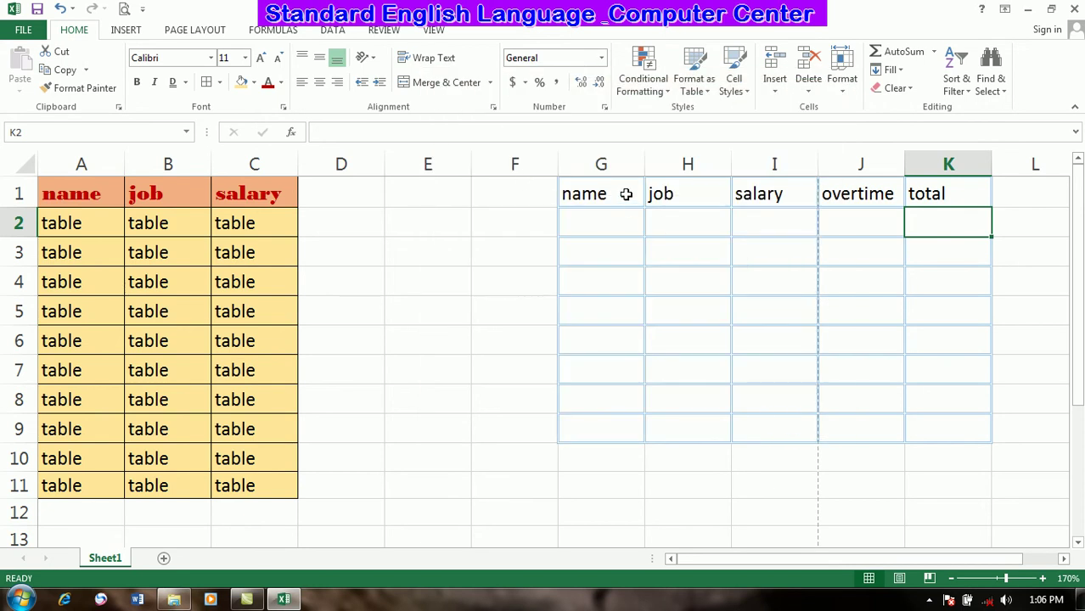
Select G1:K9 and, in the Format Cells border settings, clear the borders and choose outline, inside and upward diagonal borders
left_click(625, 194)
left_click_drag(688, 236, 984, 439)
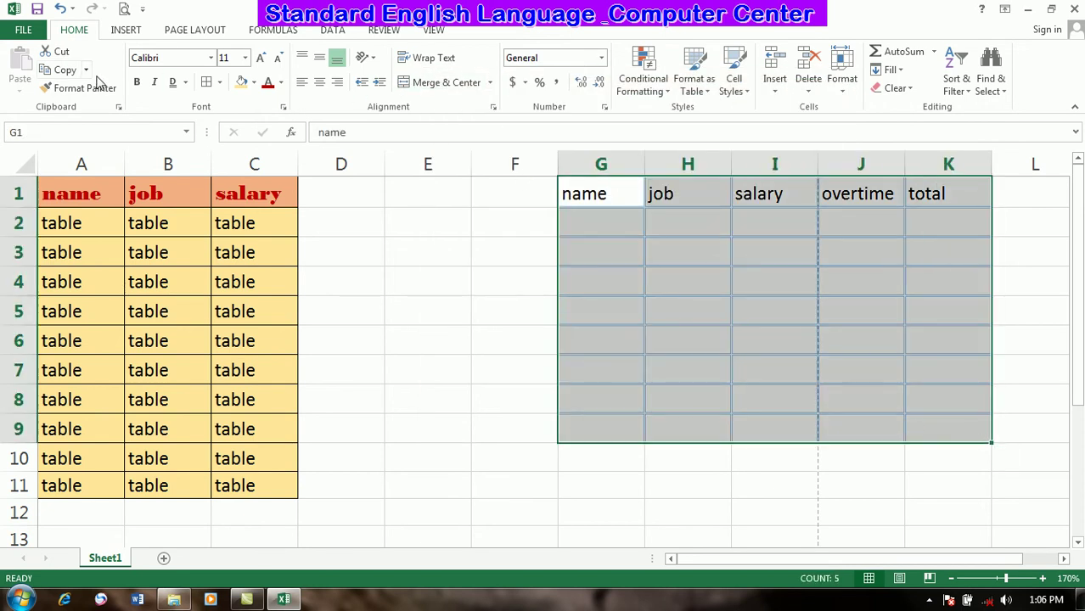
left_click(214, 82)
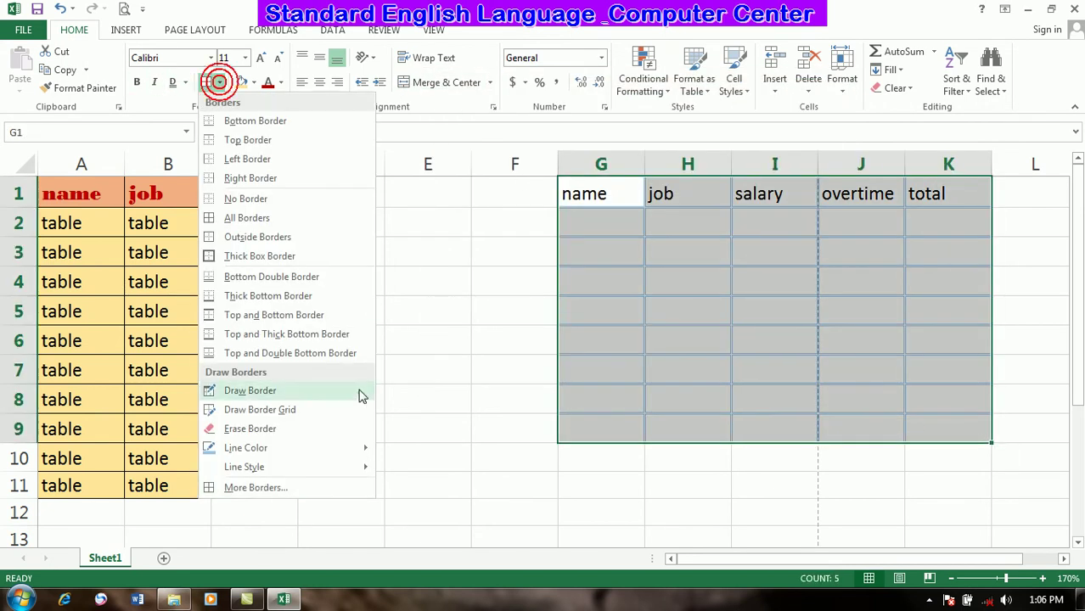
left_click(278, 489)
left_click(649, 161)
left_click(688, 154)
left_click(618, 160)
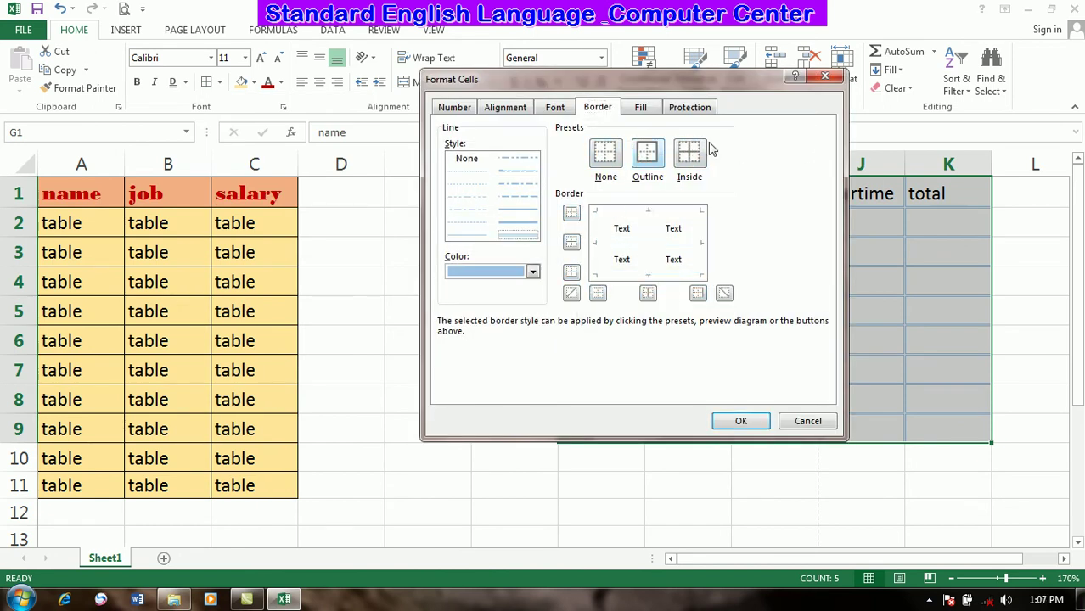
left_click(645, 155)
left_click(690, 158)
left_click(570, 294)
Pick red as the border line color and apply the border settings to G1:K9
left_click(493, 271)
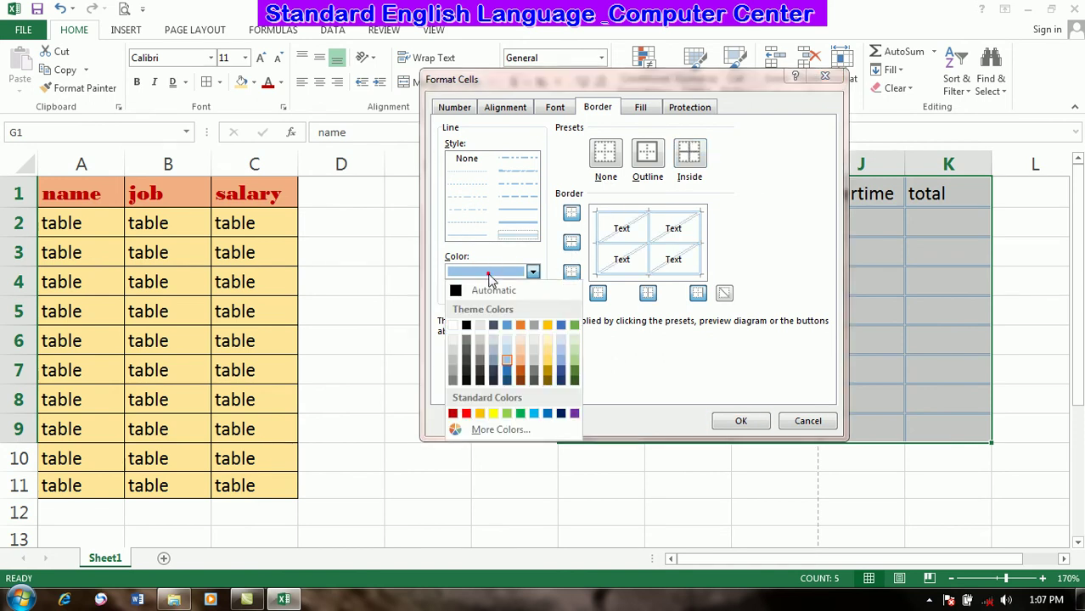
left_click(466, 414)
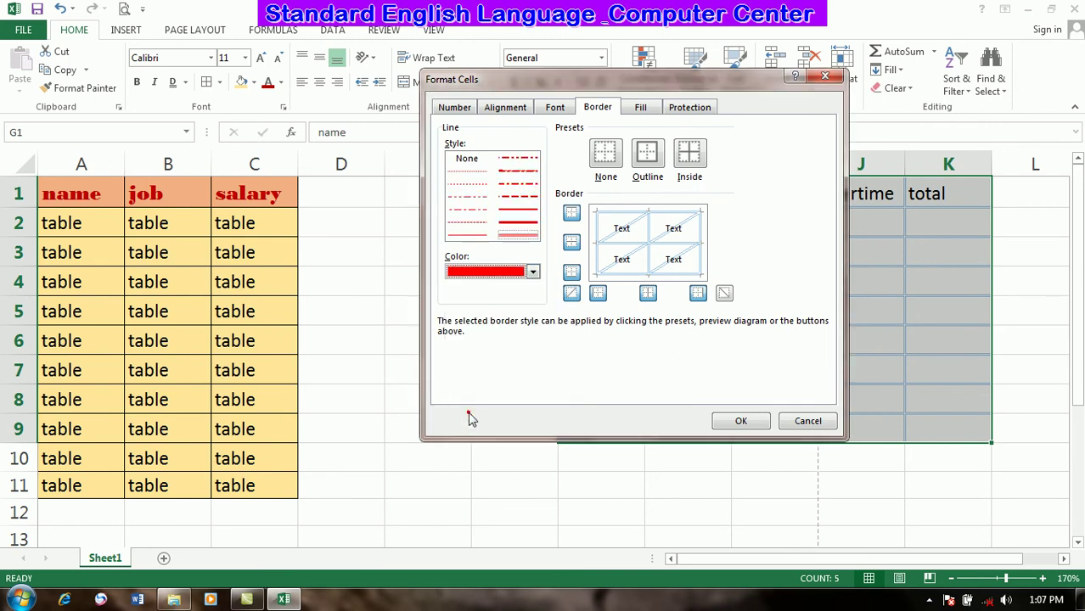
left_click(740, 421)
left_click(889, 316)
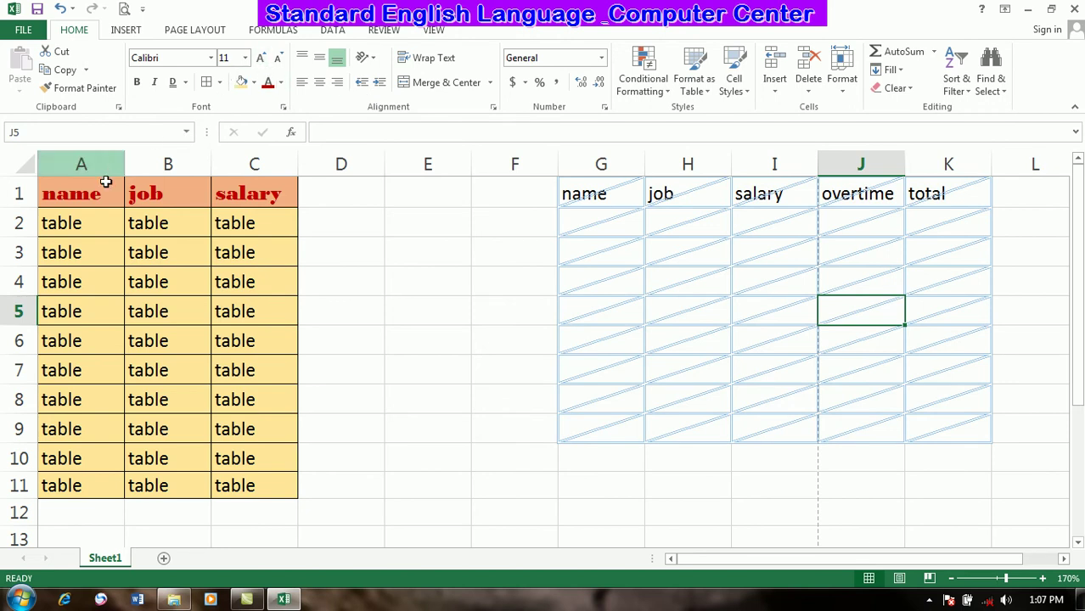
Decrease and increase the font size of the name header in A1, ending at 14
left_click(84, 200)
left_click(275, 54)
left_click(275, 55)
left_click(257, 55)
left_click(257, 56)
left_click(257, 55)
left_click(419, 280)
left_click(198, 276)
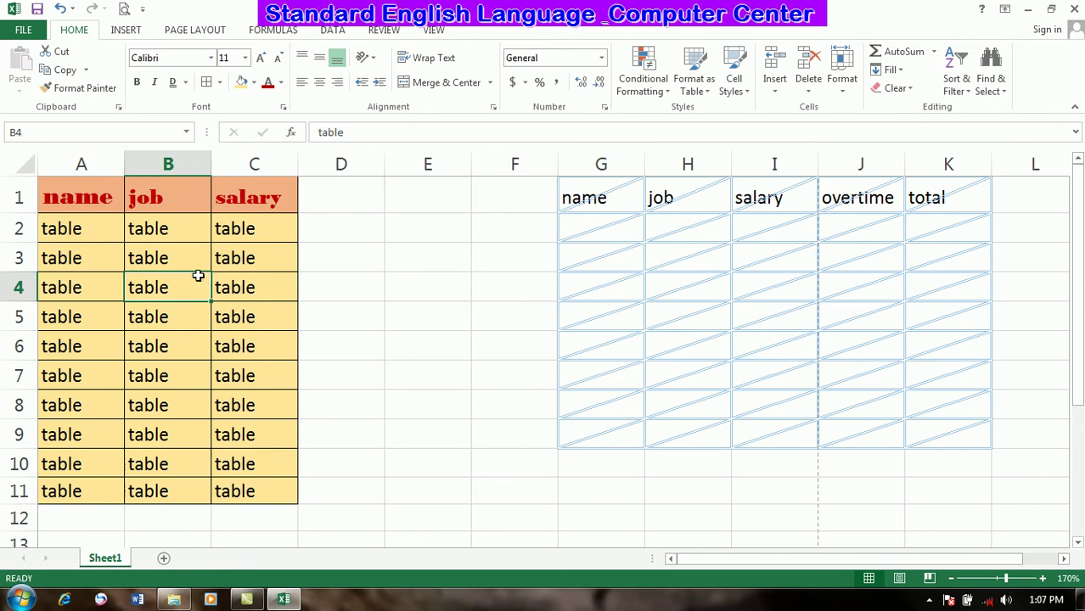
left_click(406, 355)
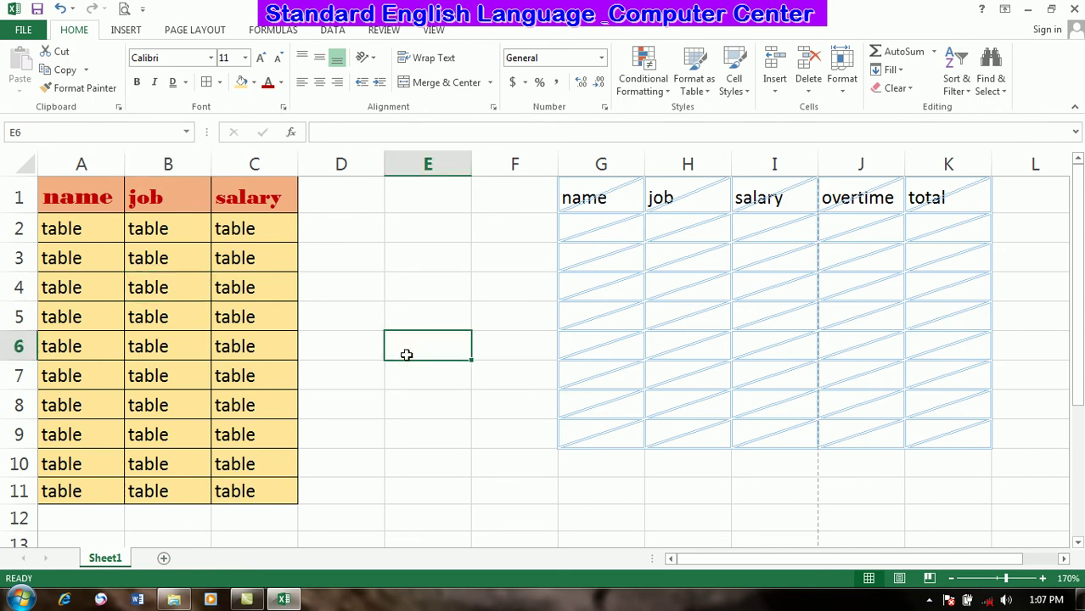
left_click(360, 316)
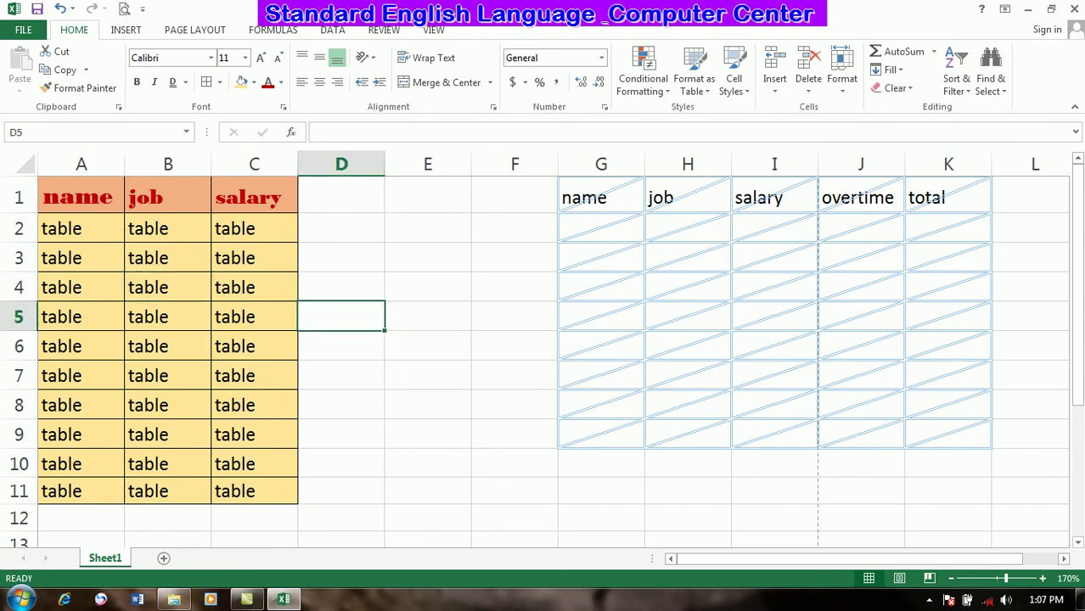
left_click(284, 110)
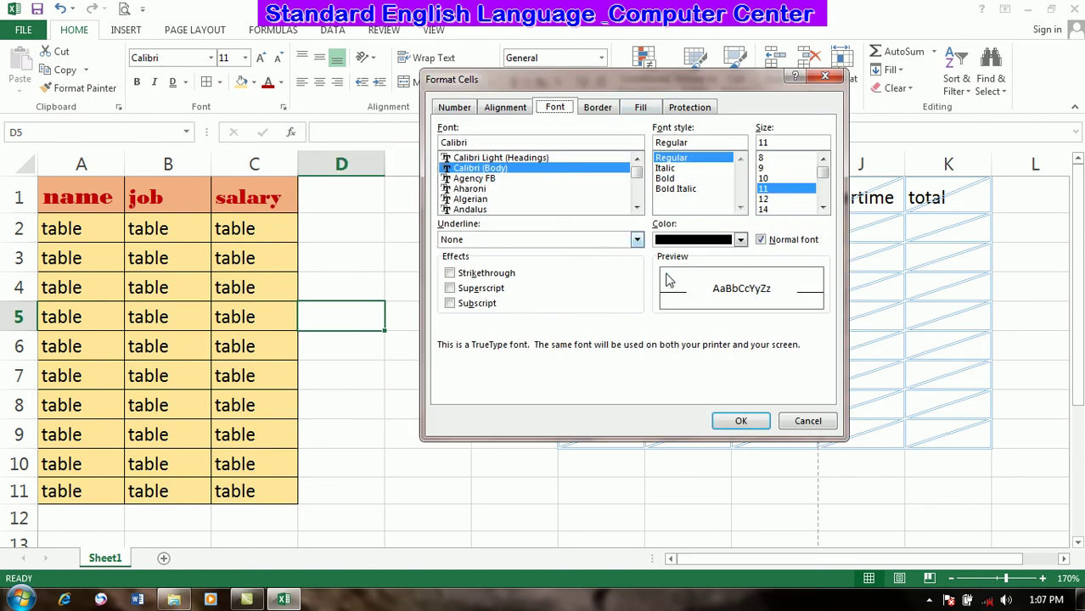
left_click(807, 421)
Select the headers A1:C1 and choose the Blackadder ITC font with Bold style in the Format Cells font settings
left_click_drag(93, 197, 238, 196)
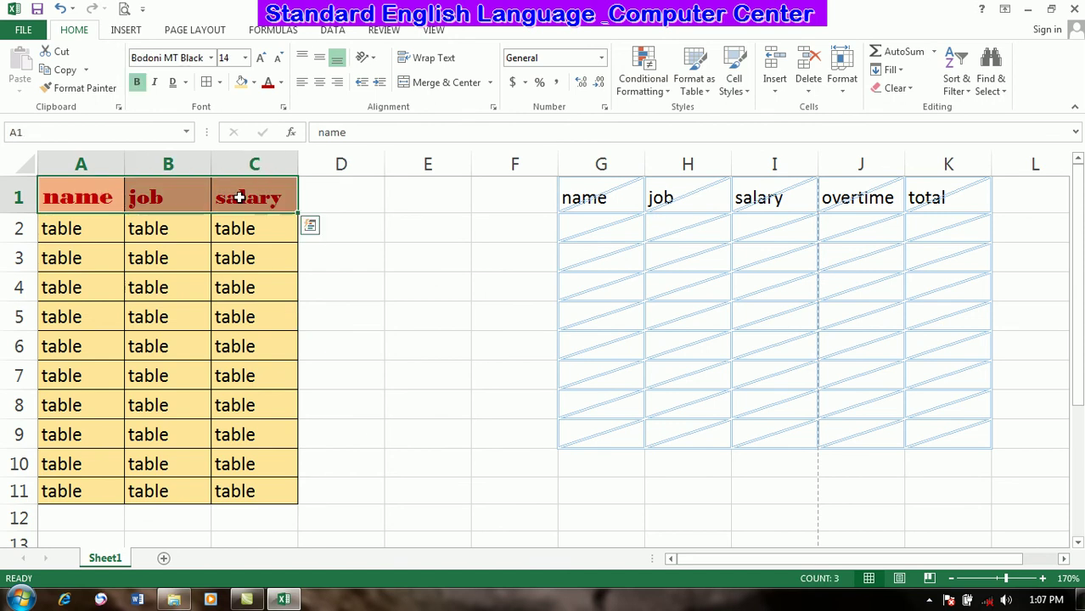
left_click(283, 107)
left_click(474, 179)
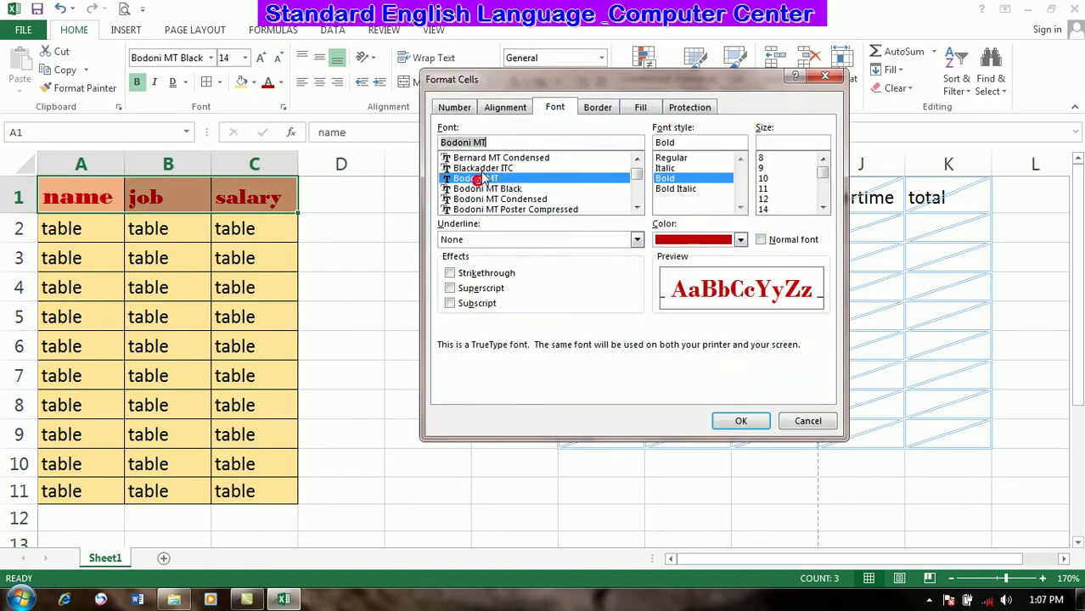
left_click(481, 169)
left_click(689, 191)
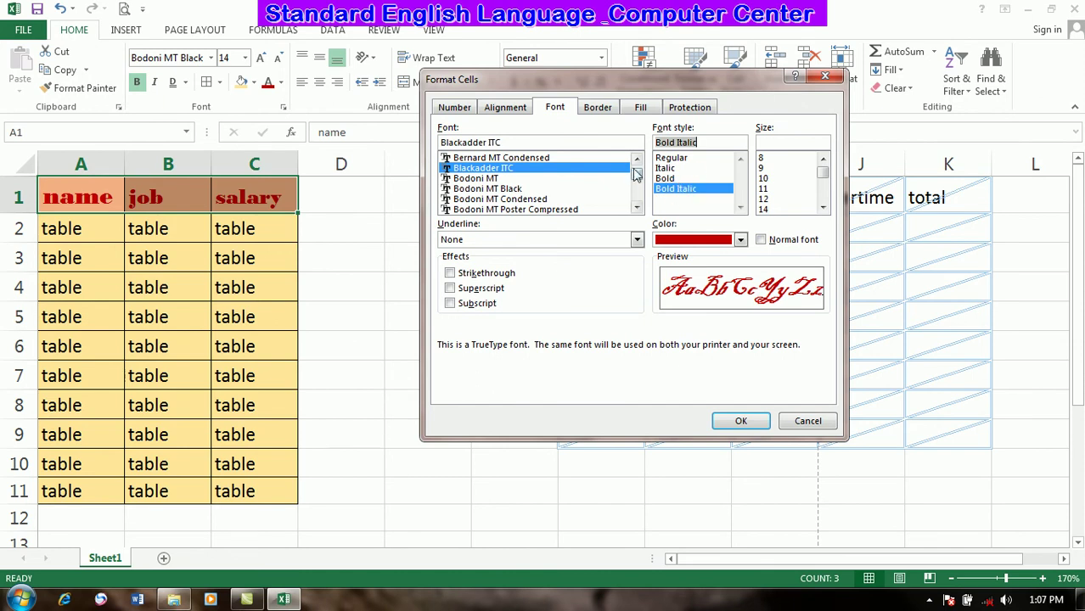
left_click(667, 178)
Set the header font size to 18
left_click(775, 199)
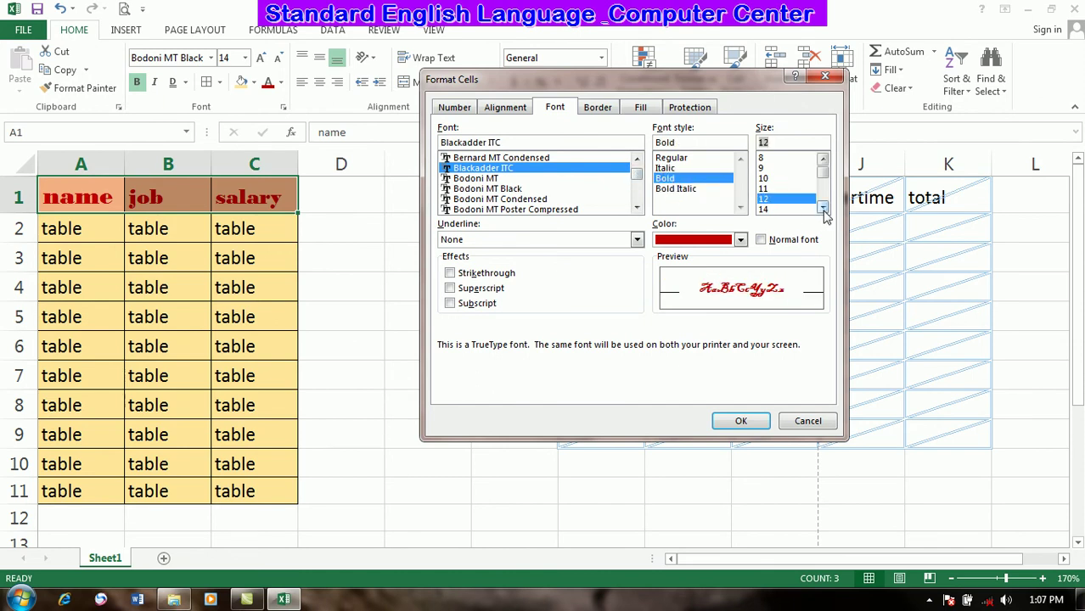
left_click(823, 208)
left_click(823, 208)
left_click(823, 208)
left_click(823, 208)
left_click(763, 202)
left_click(765, 188)
Choose a single underline and the standard orange font color for the headers
left_click(570, 240)
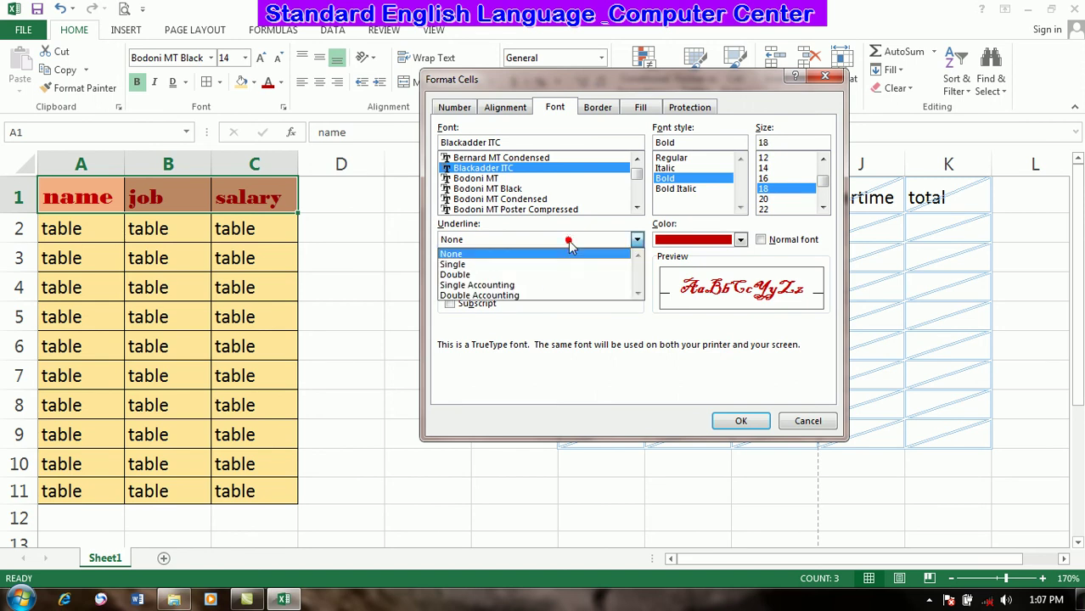
left_click(510, 274)
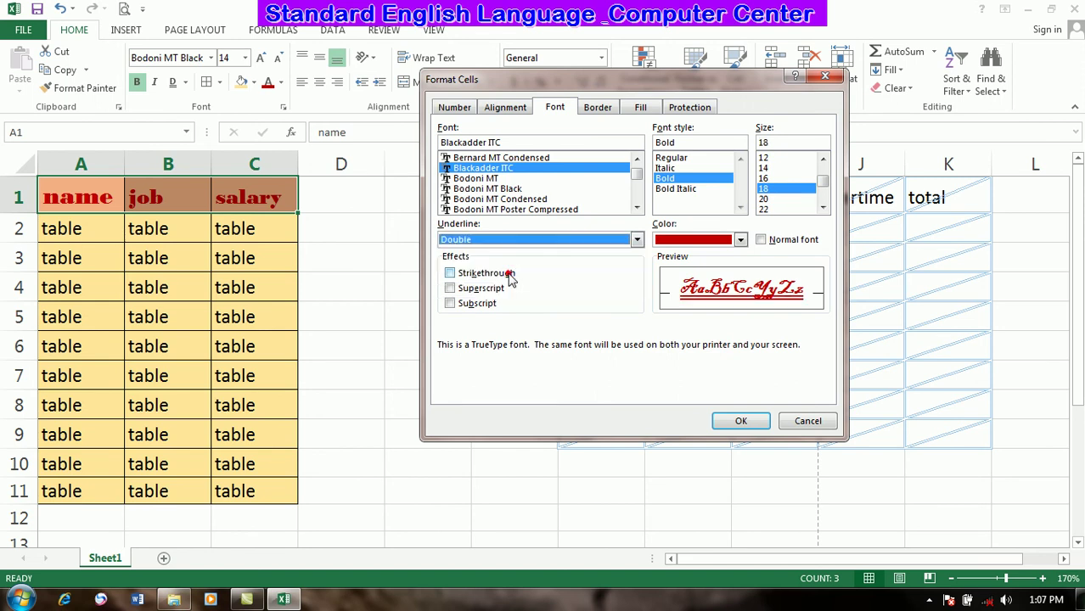
left_click(594, 239)
left_click(519, 267)
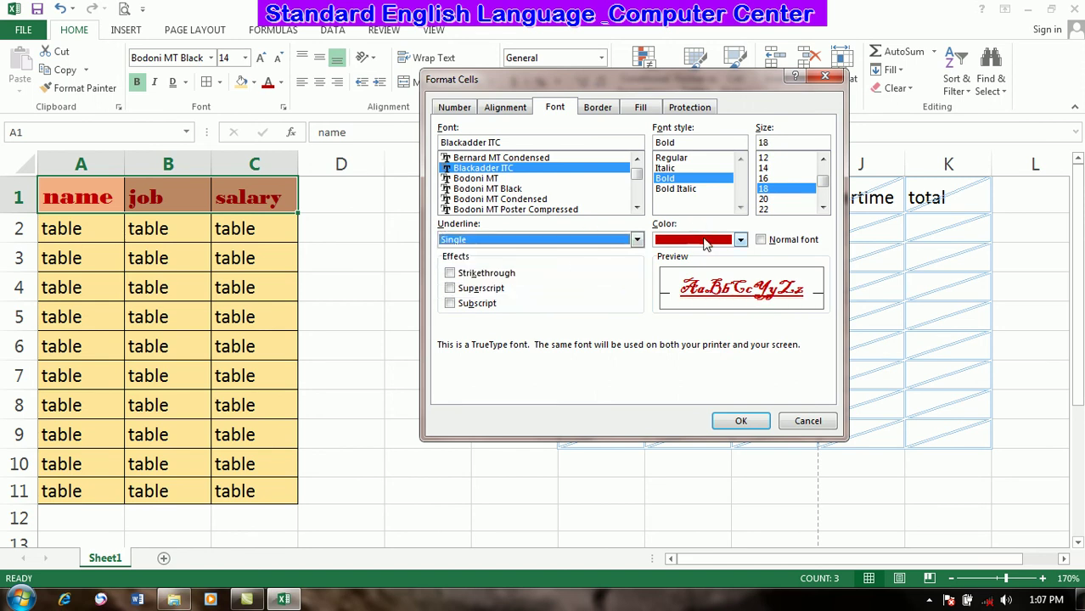
left_click(706, 241)
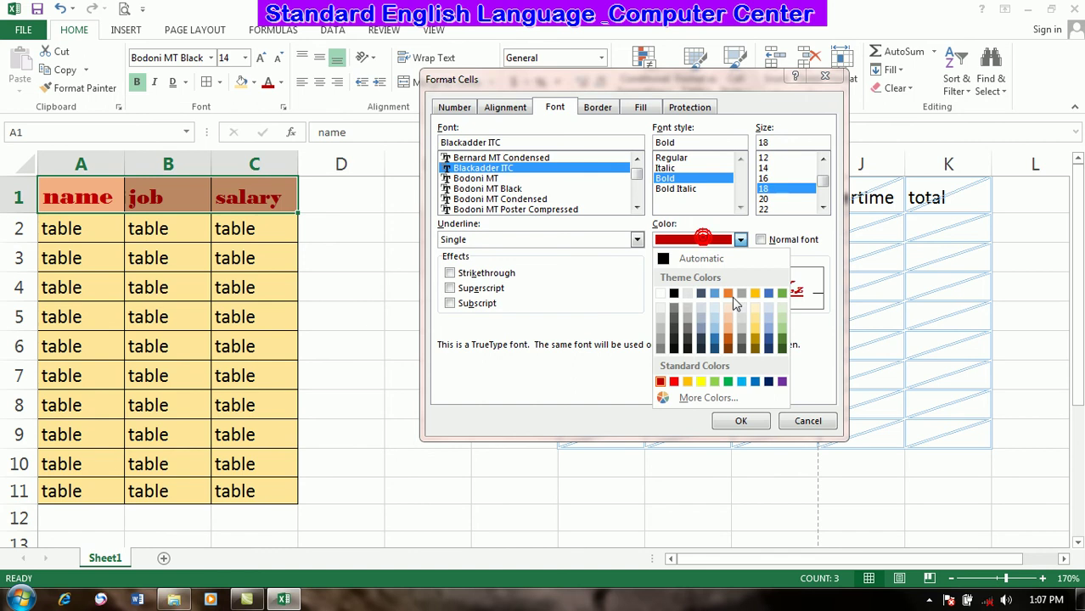
left_click(688, 383)
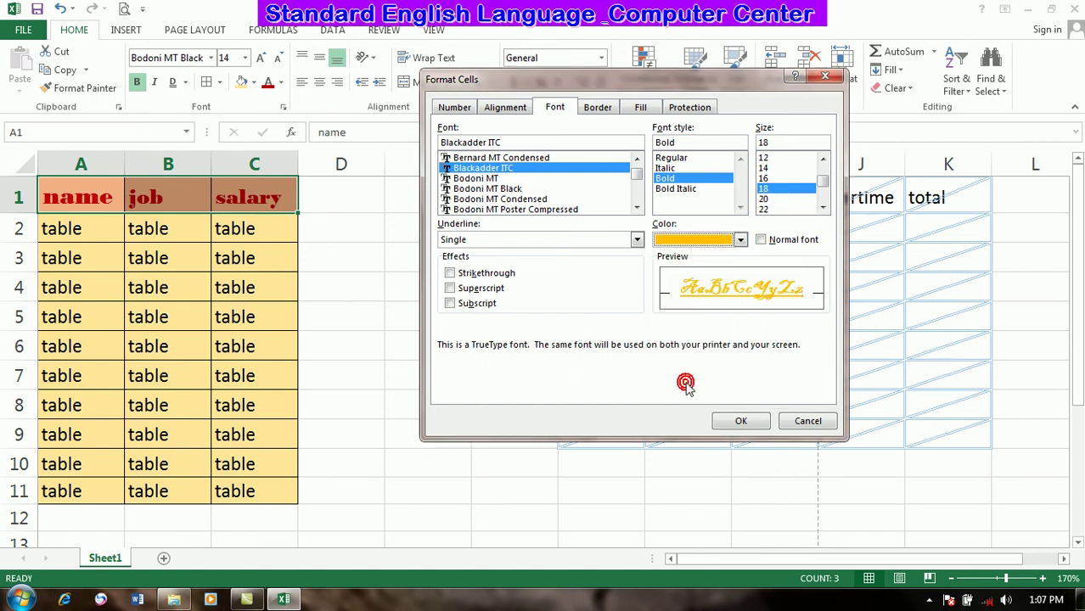
Reset the headers A1:C1 to the normal font, then choose Angsana New in bold and apply it
left_click(762, 240)
left_click(761, 241)
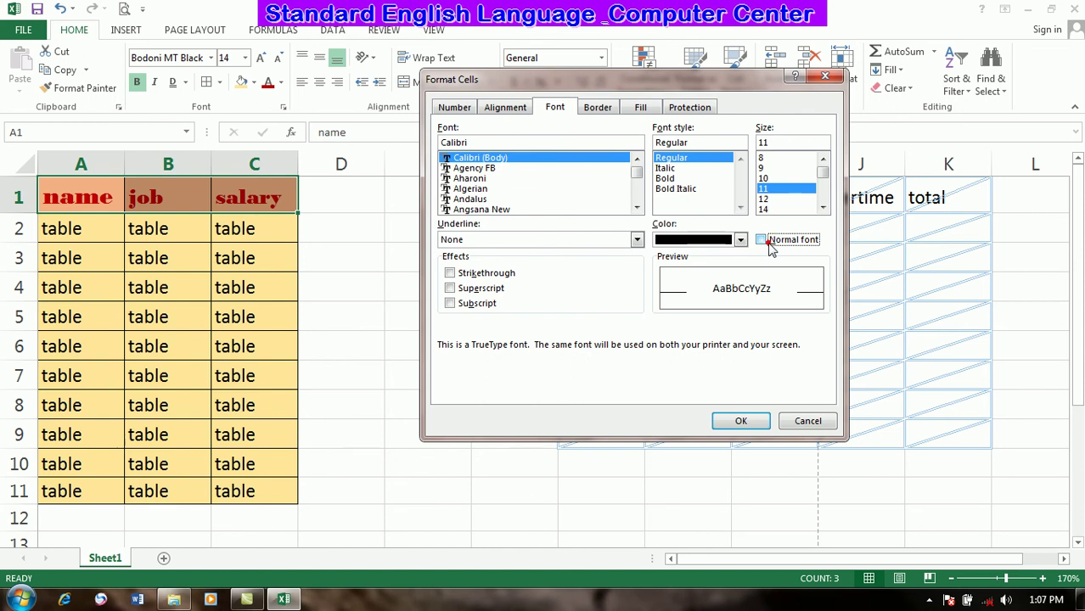
left_click(486, 210)
left_click(467, 179)
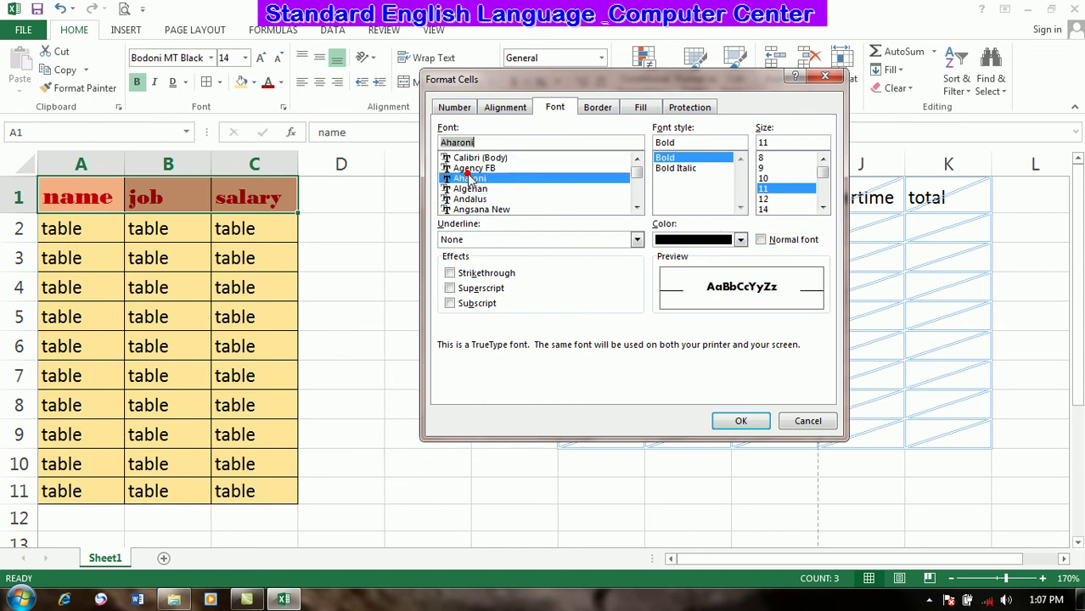
left_click(489, 210)
key("Return")
left_click(486, 214)
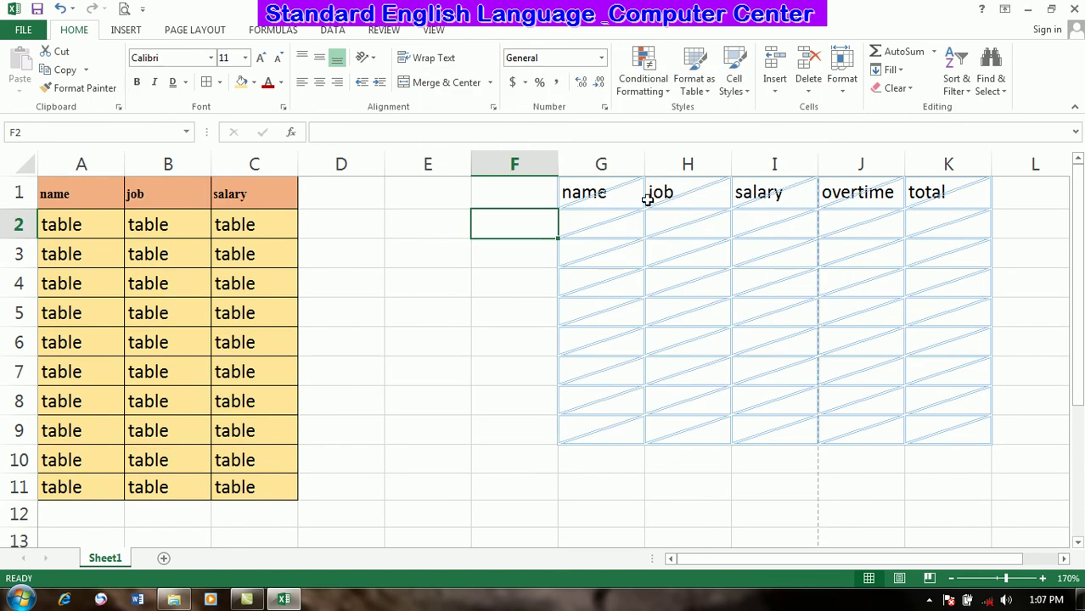
left_click(595, 192)
Select A1:C1 again and choose the Ravie font, Bold Italic style and size 24 in the Format Cells font settings
left_click_drag(72, 187, 278, 199)
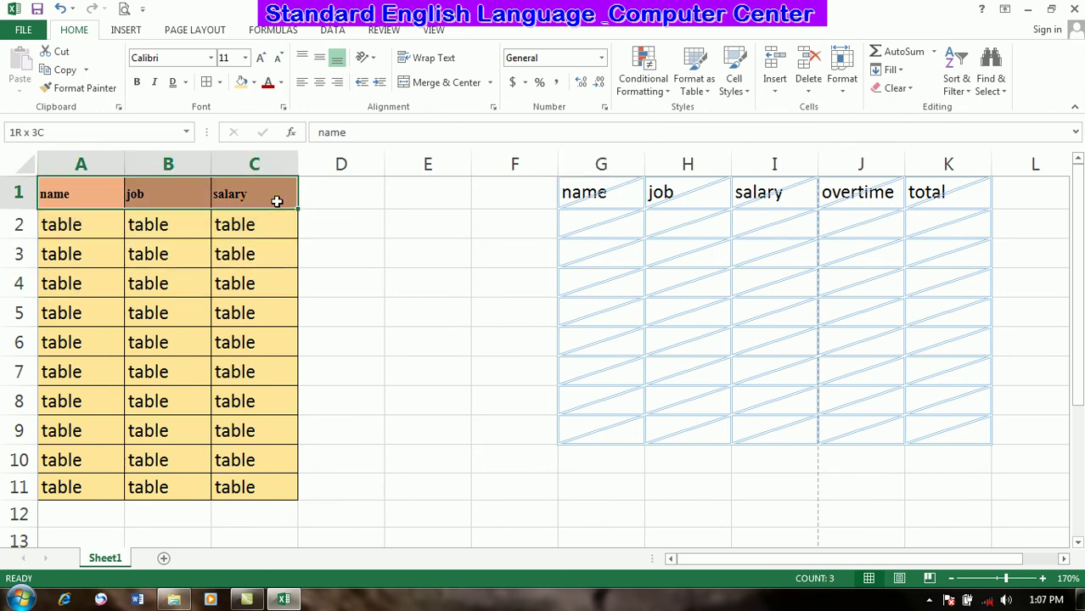
left_click(284, 108)
left_click(465, 210)
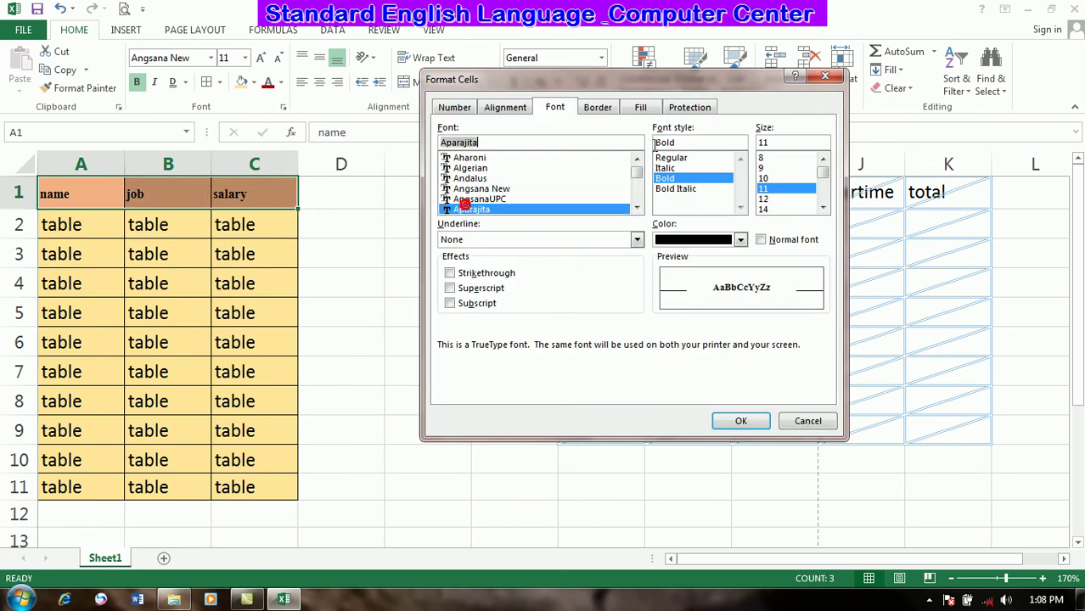
left_click_drag(643, 179, 638, 194)
left_click(486, 199)
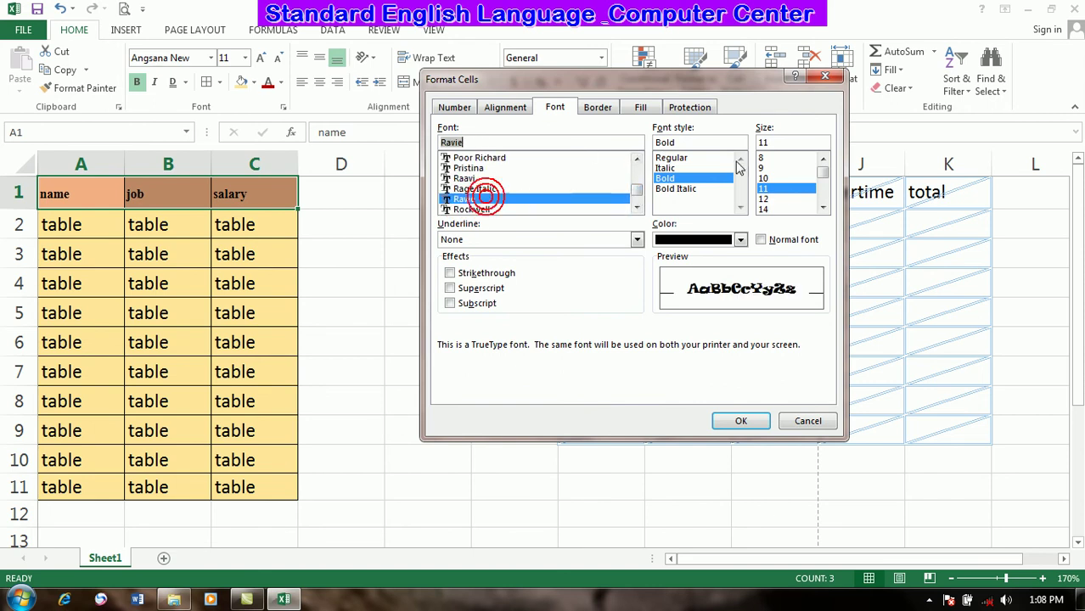
left_click(686, 190)
left_click(799, 198)
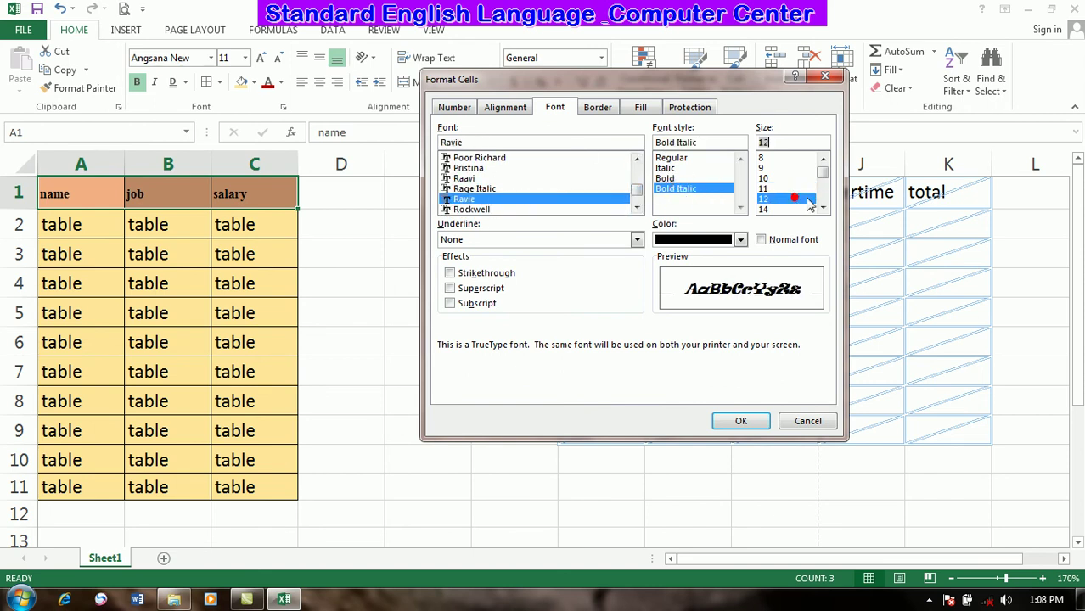
left_click_drag(824, 175, 823, 194)
left_click(768, 210)
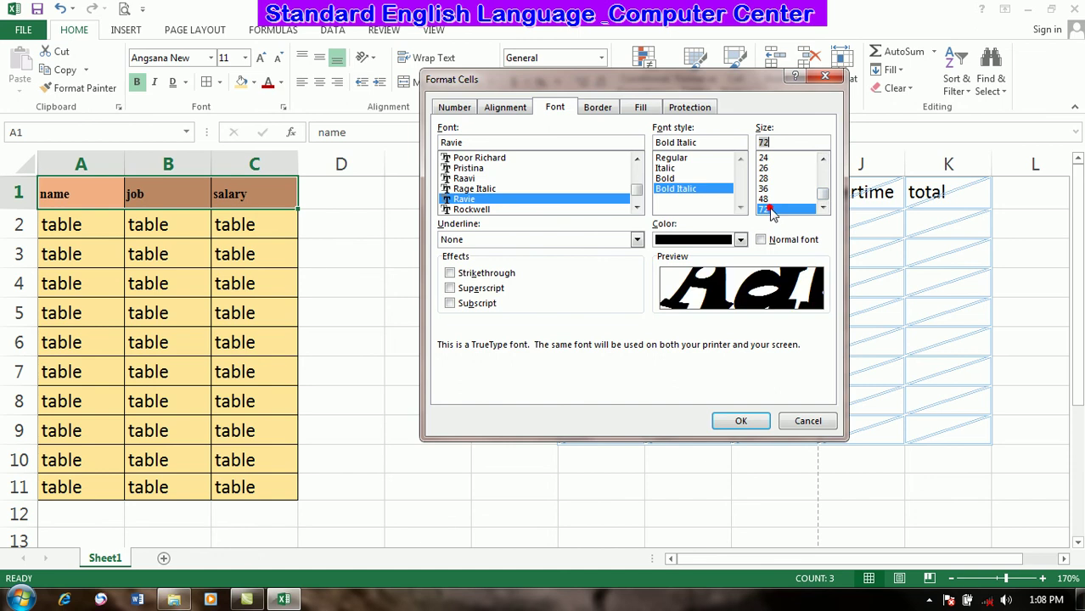
left_click(763, 158)
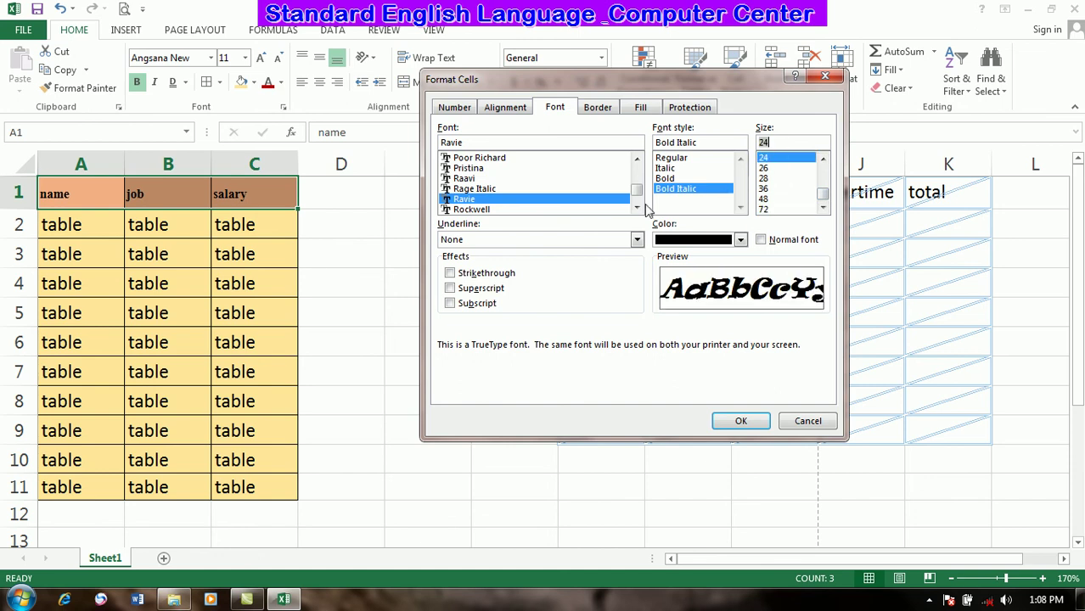
Keep the underline at None and set the header font color to dark red
left_click(499, 241)
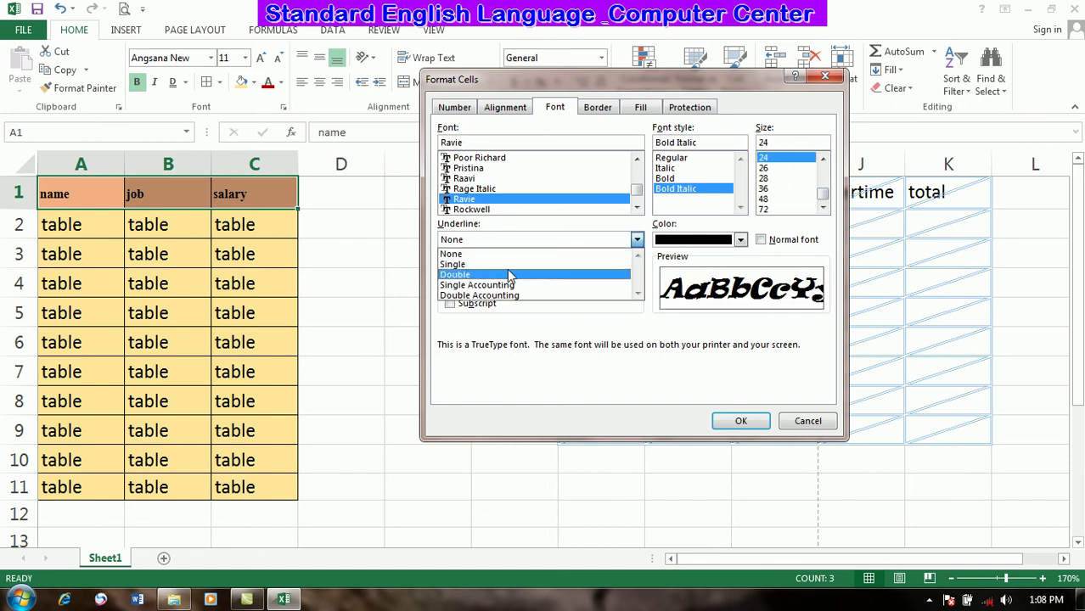
left_click(583, 374)
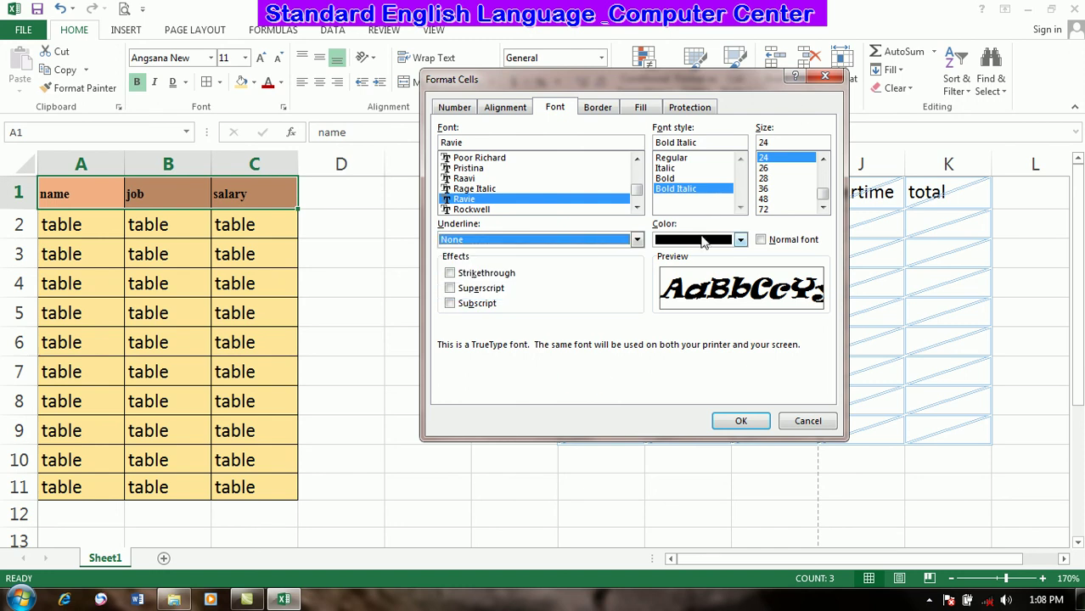
left_click(702, 239)
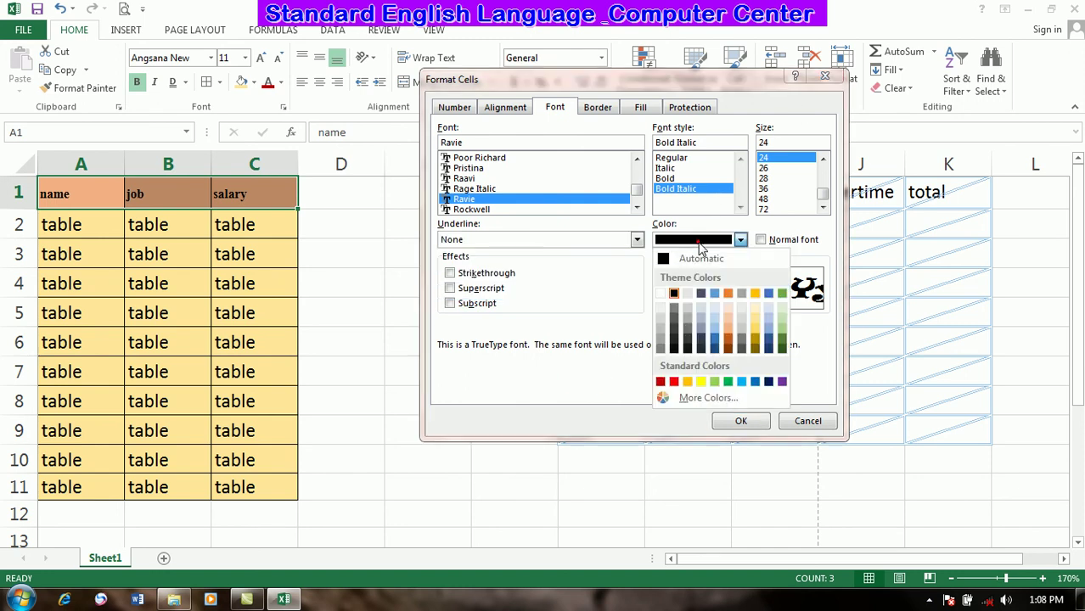
left_click(675, 383)
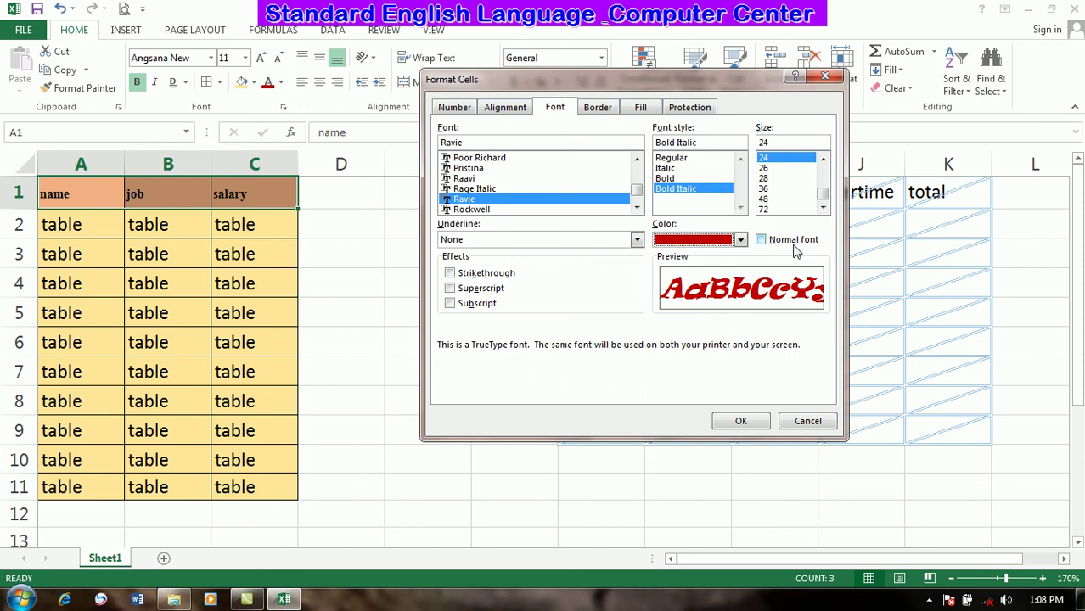
Try the strikethrough, superscript and subscript effects on the headers, leaving each one off
left_click(451, 274)
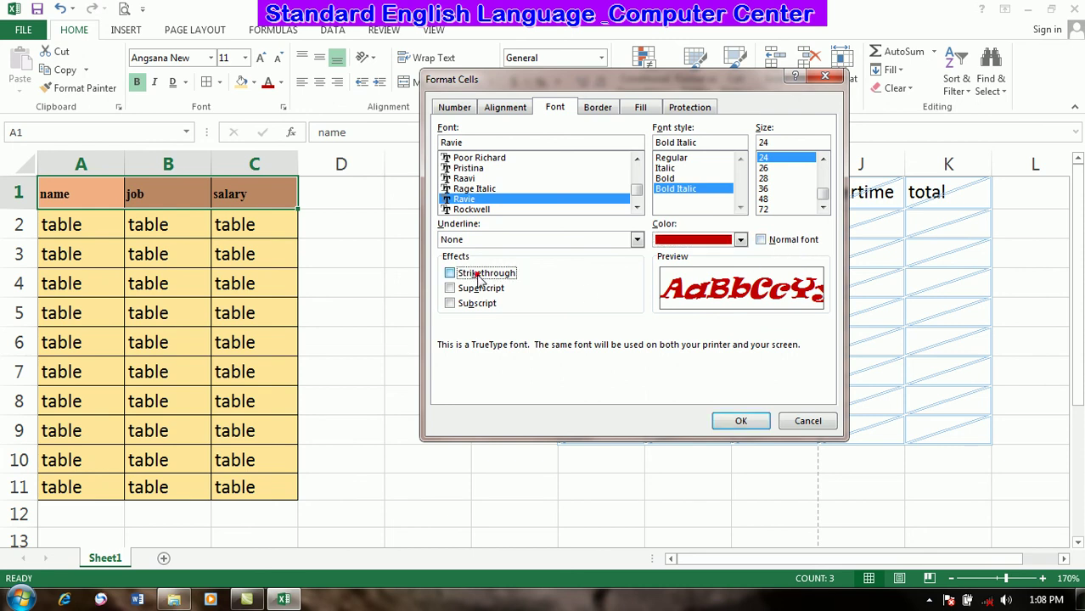
left_click(481, 275)
left_click(484, 289)
left_click(484, 288)
left_click(476, 305)
left_click(476, 304)
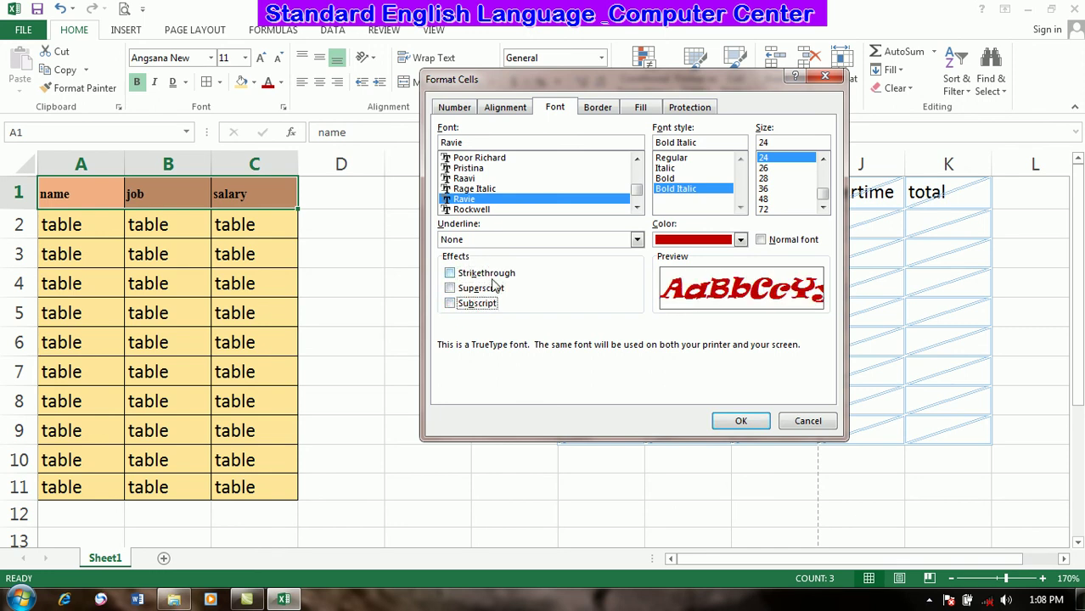
Apply the font settings to A1:C1 and autofit the widths of columns A, B and C
left_click(739, 418)
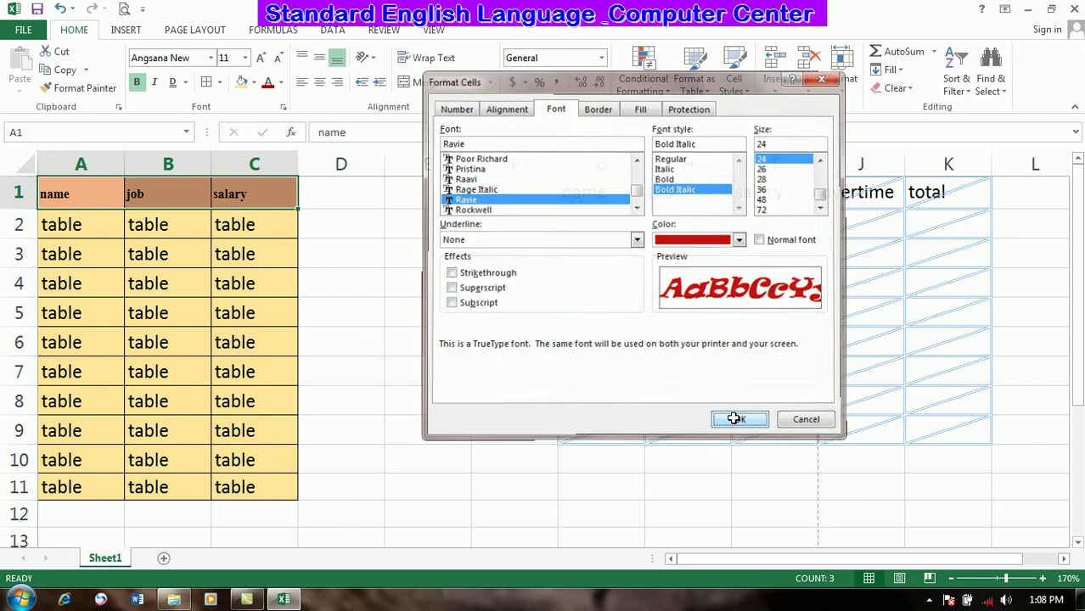
left_click(402, 252)
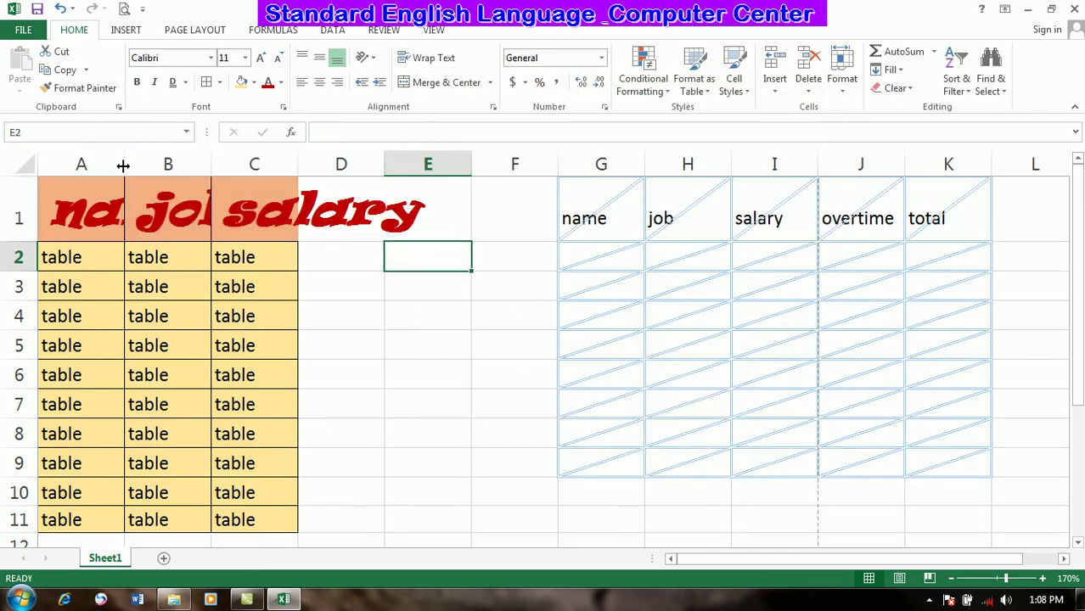
double_click(124, 164)
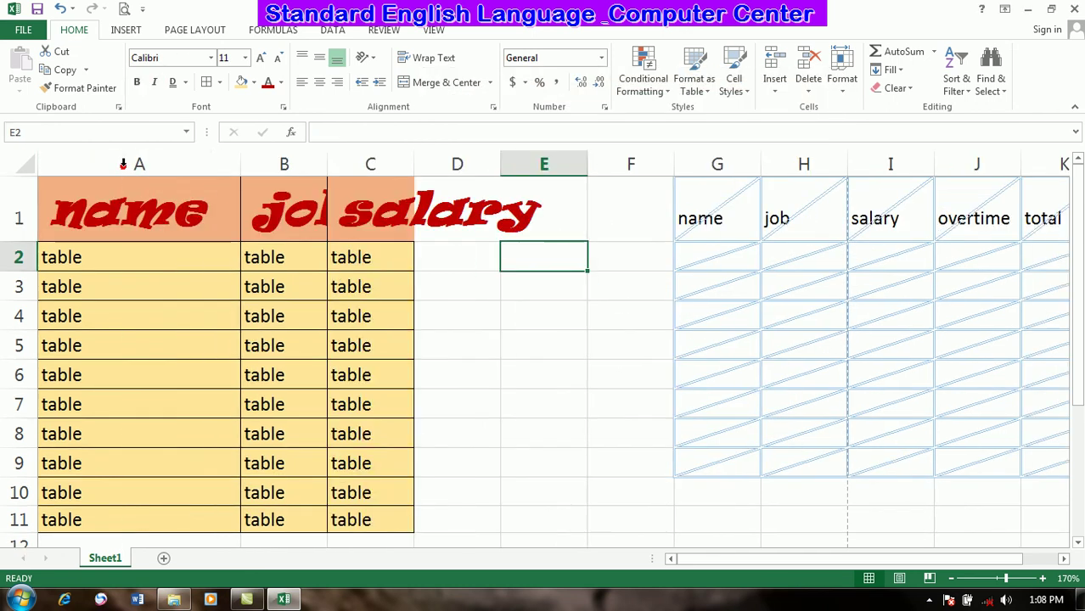
double_click(327, 164)
double_click(468, 164)
left_click(538, 323)
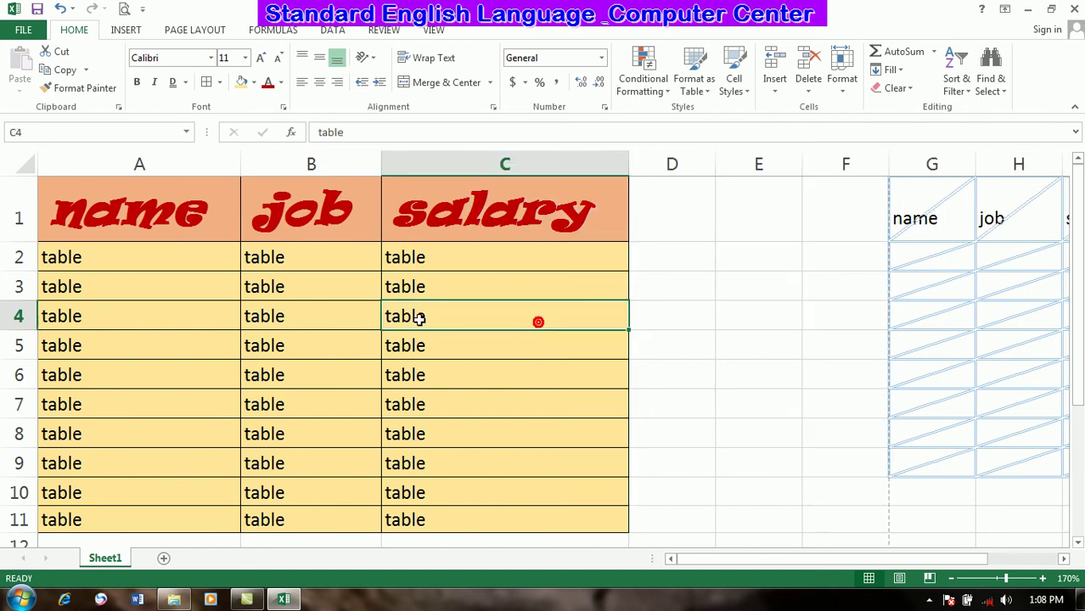
Enter the text H20 in cell C16, below the colored table
left_click(293, 315)
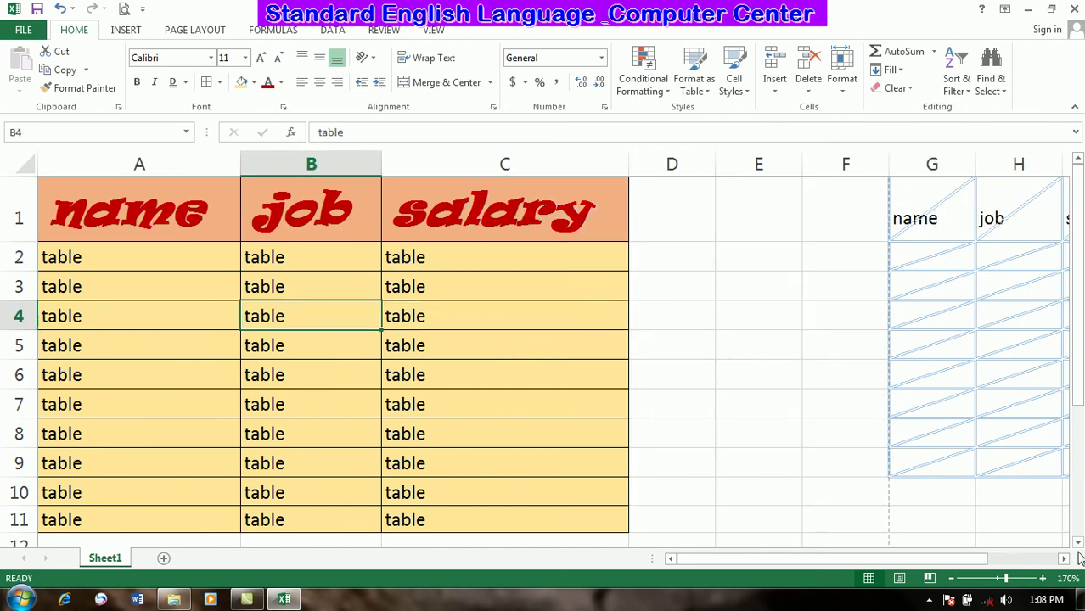
scroll(1078, 545, "down", 5)
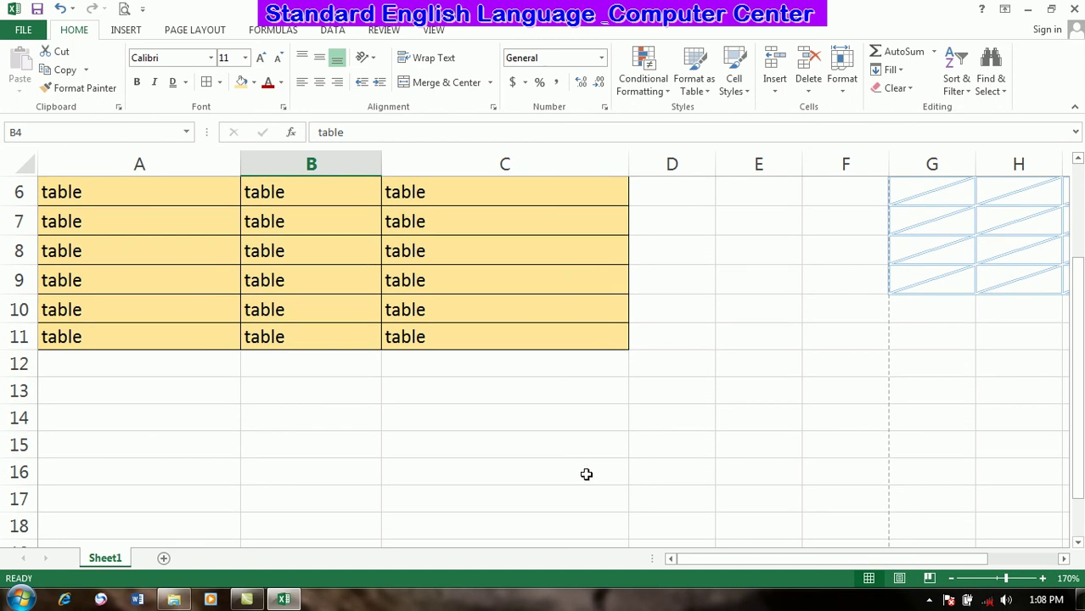
left_click(588, 473)
type("H@")
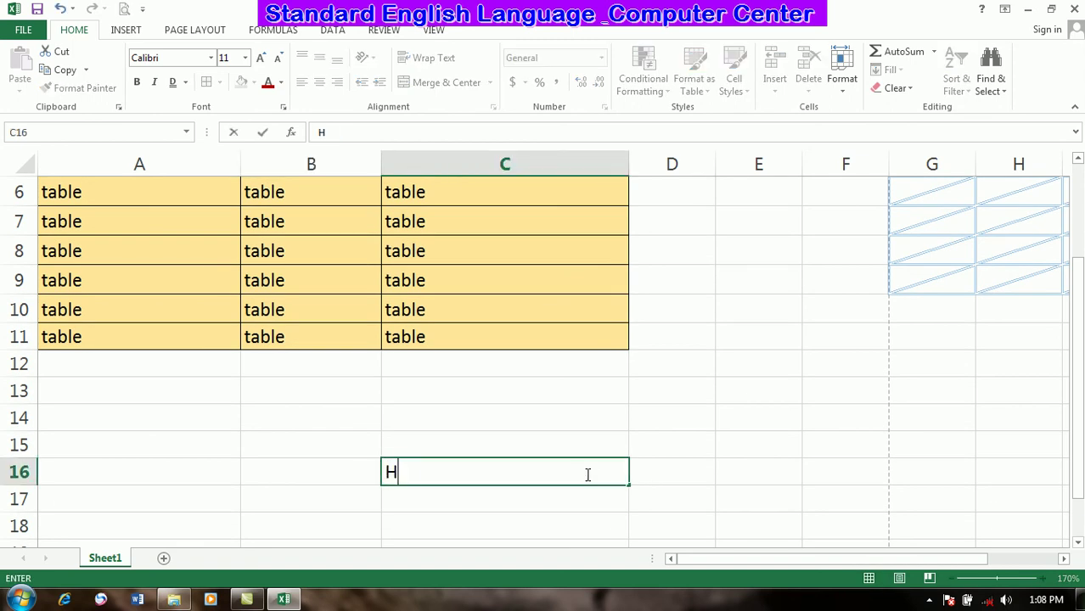
key("BackSpace")
type("20")
key("Return")
Try to select just the 2 within the text of cell C16, ending with the whole cell selected
left_click(409, 474)
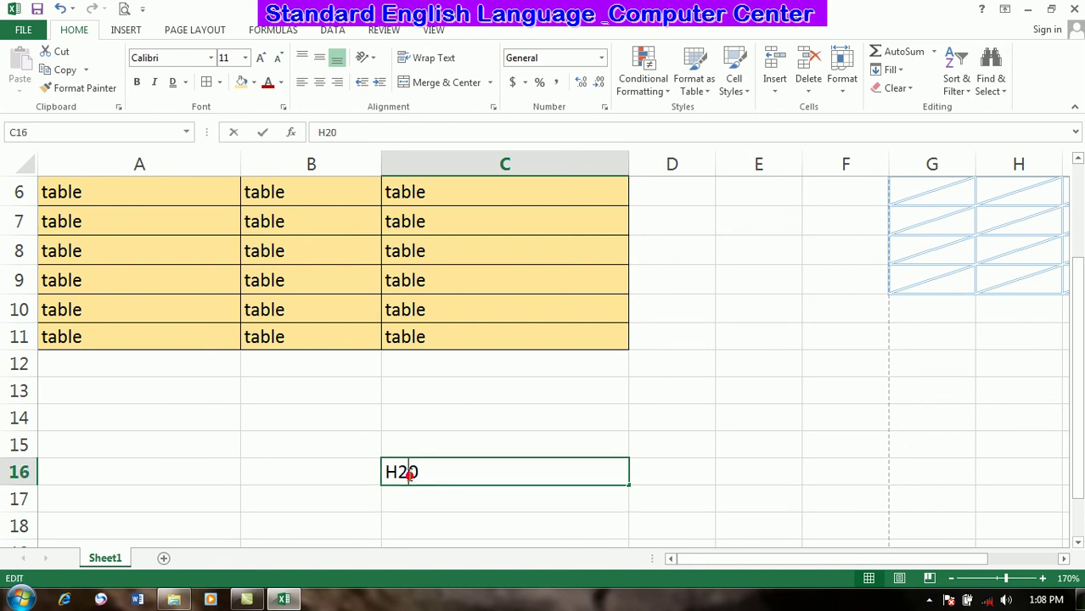
double_click(399, 472)
left_click_drag(397, 472, 407, 472)
left_click(634, 325)
left_click(412, 470)
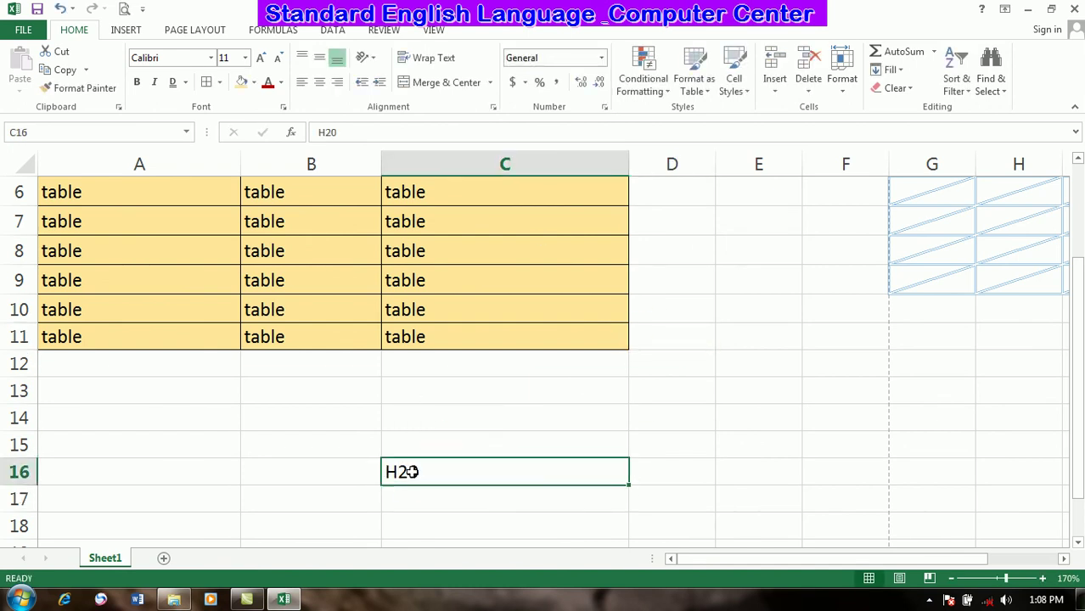
left_click(492, 105)
left_click(491, 274)
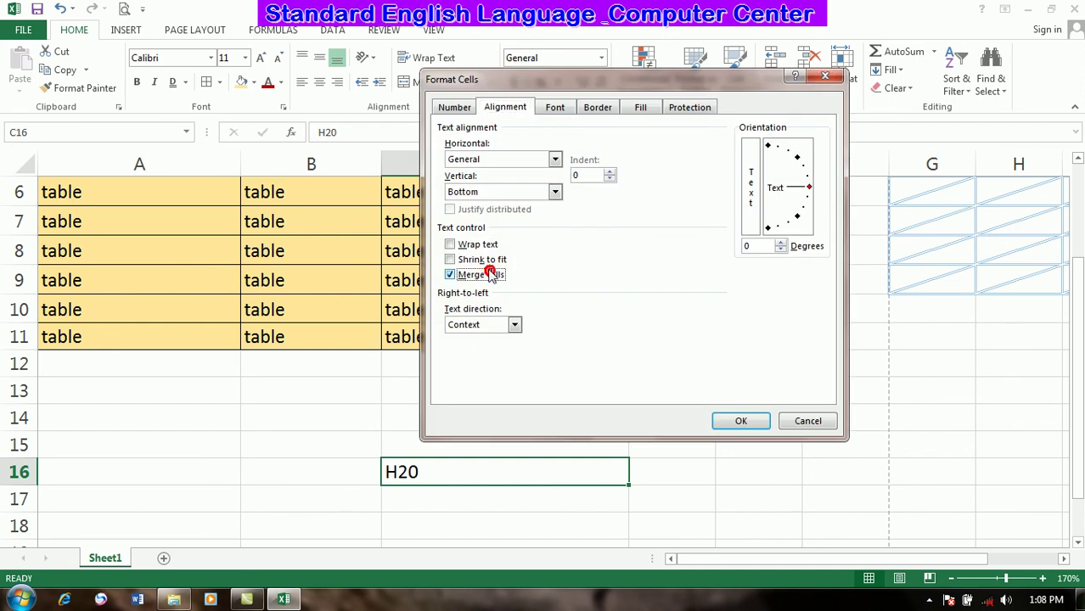
left_click(485, 275)
left_click(807, 421)
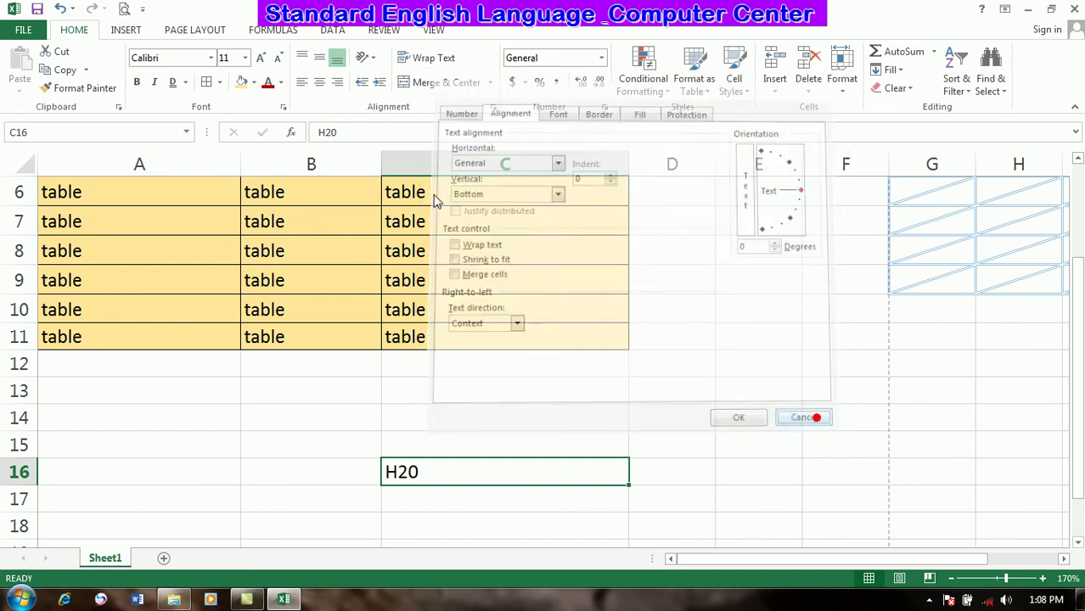
Apply the superscript font effect to the text in cell C16
left_click(284, 108)
left_click(481, 289)
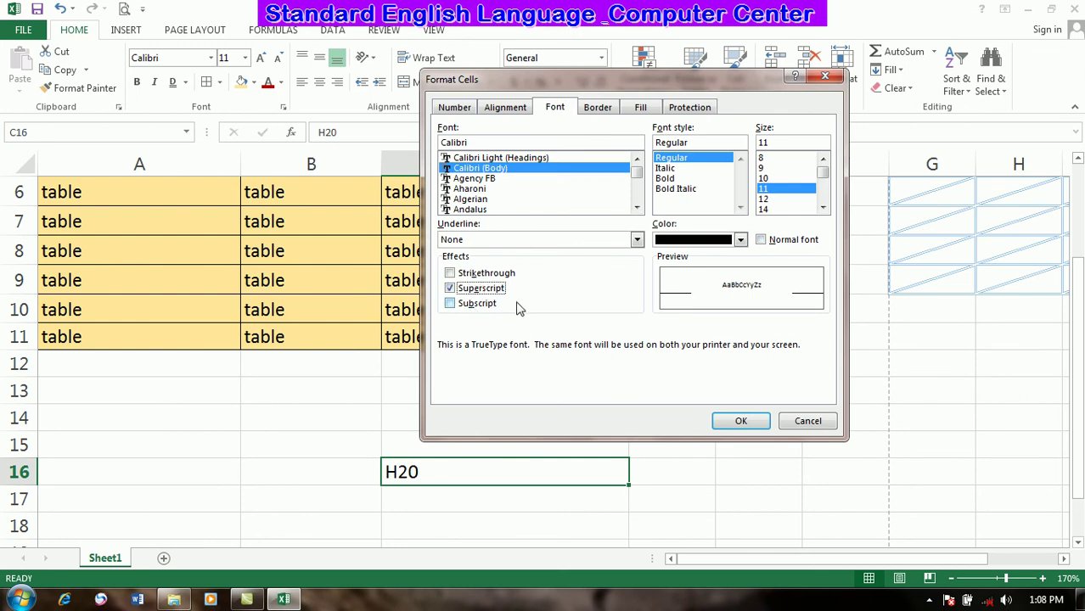
left_click(742, 420)
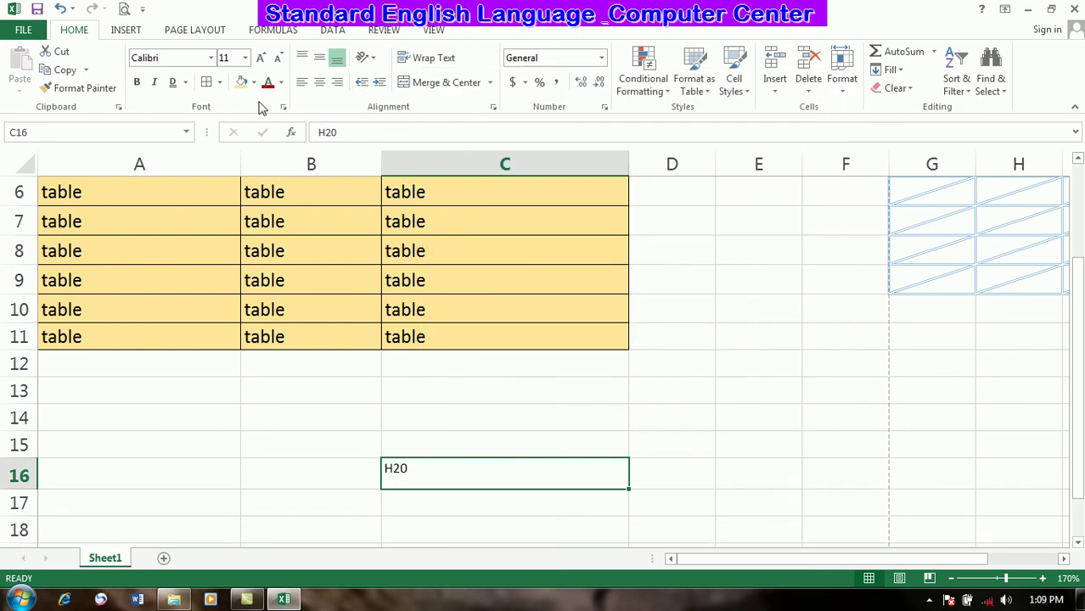
Change the font effect of cell C16 to subscript and move the selection off the cell
left_click(285, 108)
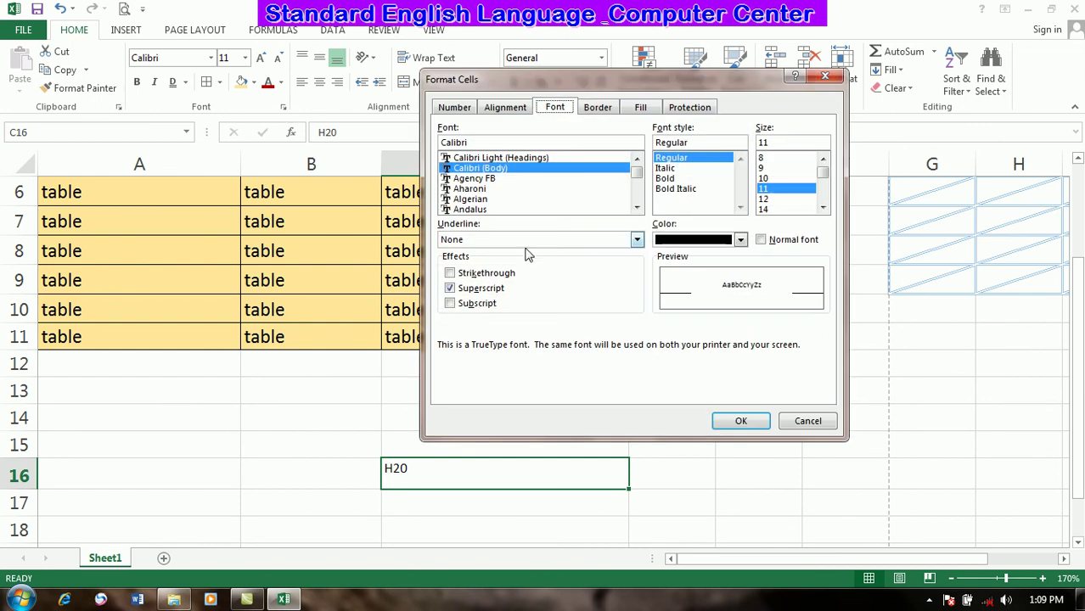
left_click(480, 304)
left_click(741, 420)
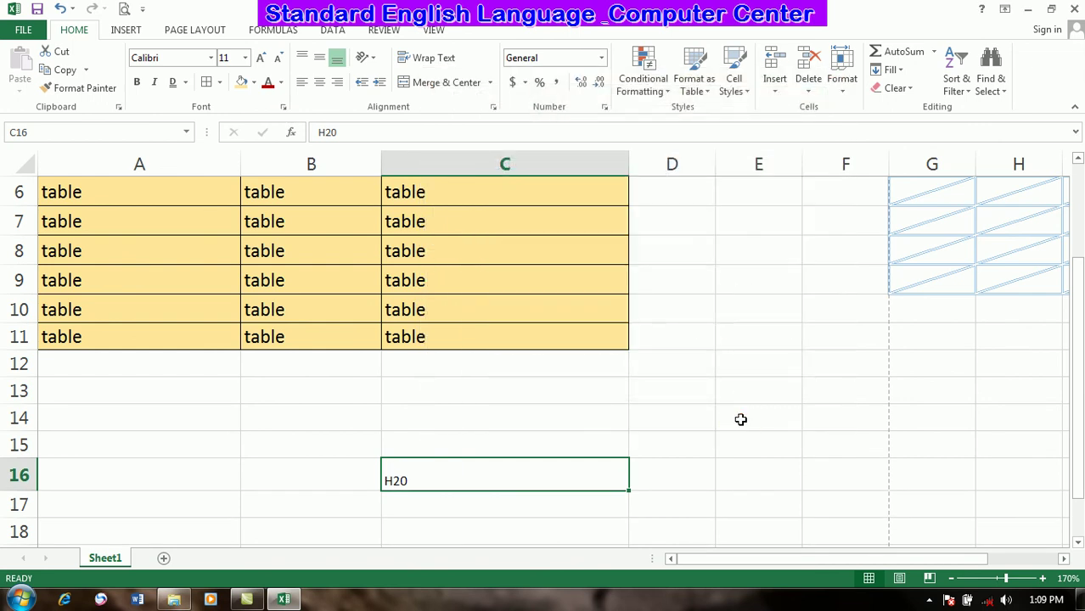
left_click(531, 448)
left_click(477, 409)
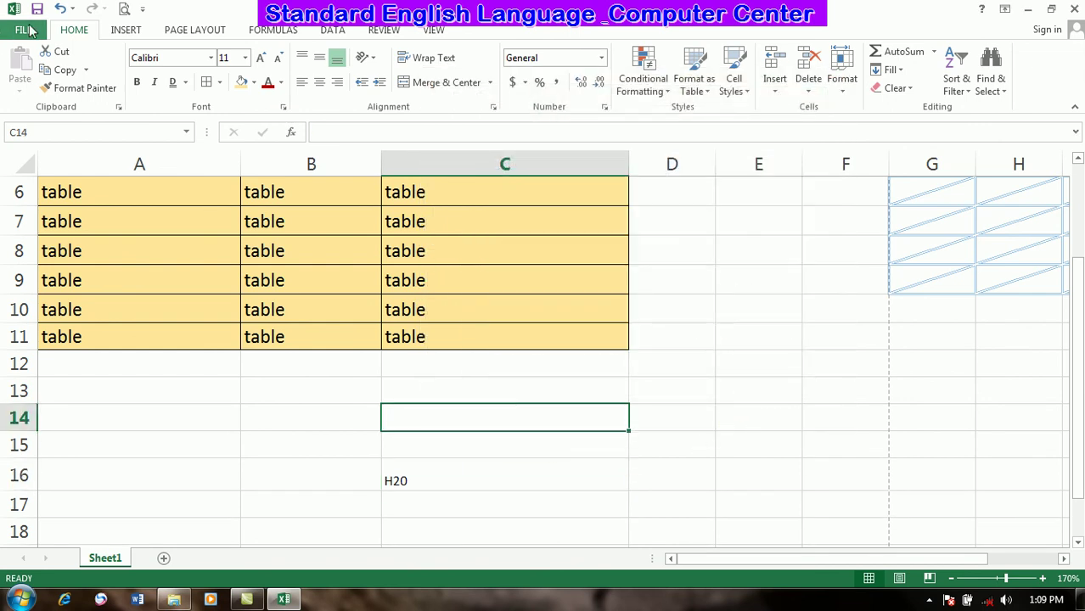